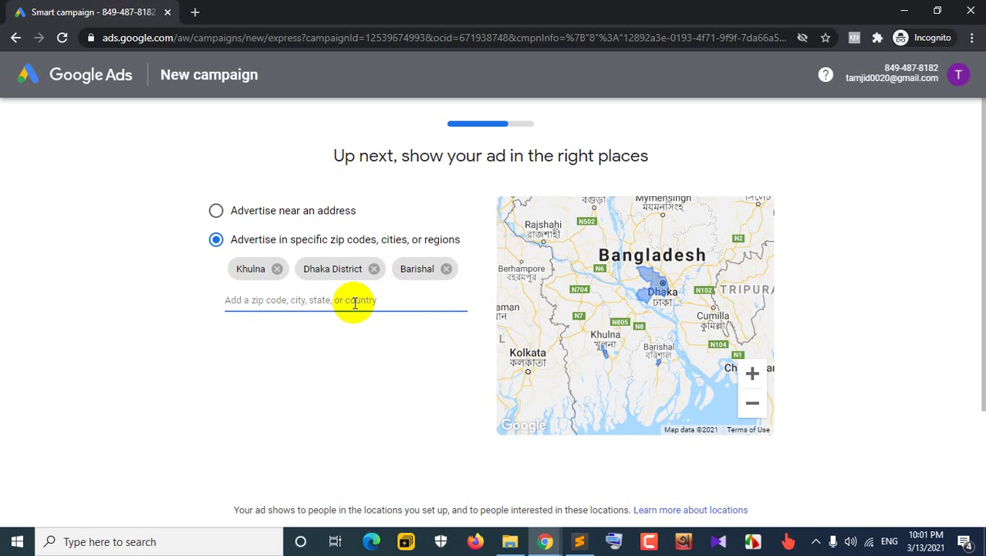
Try to find a target location by the zip code 9100, refine the search with "kh", and clear the entry.
type("910")
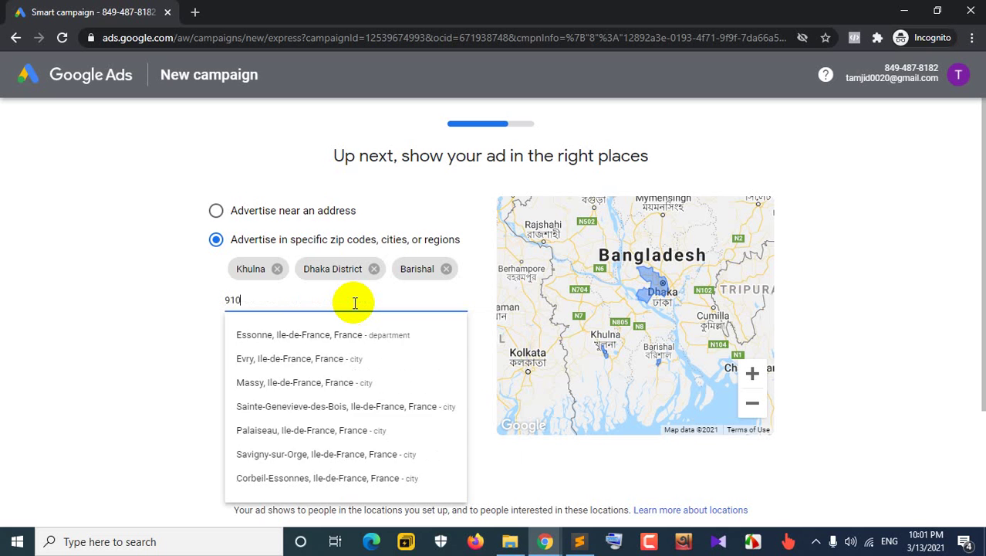
type("0")
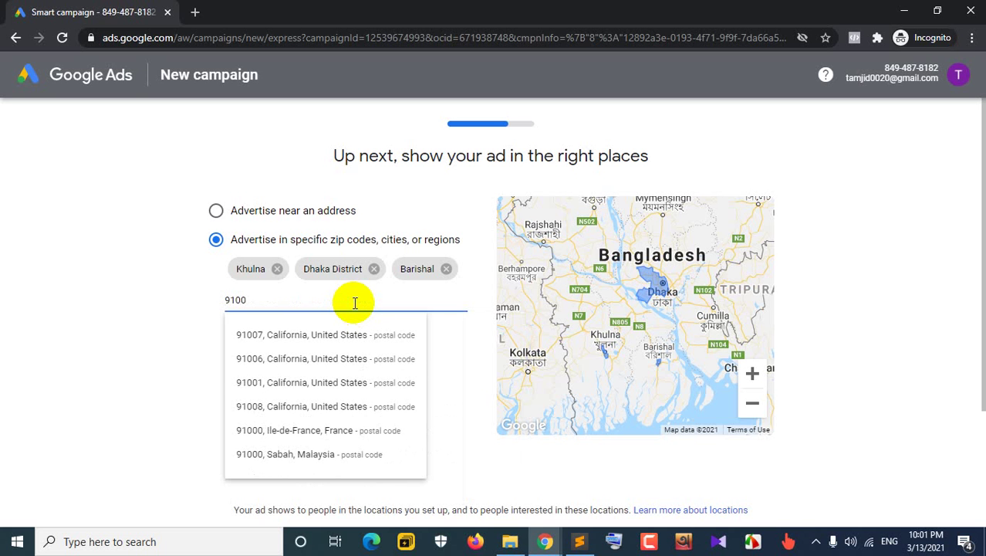
type(" kh")
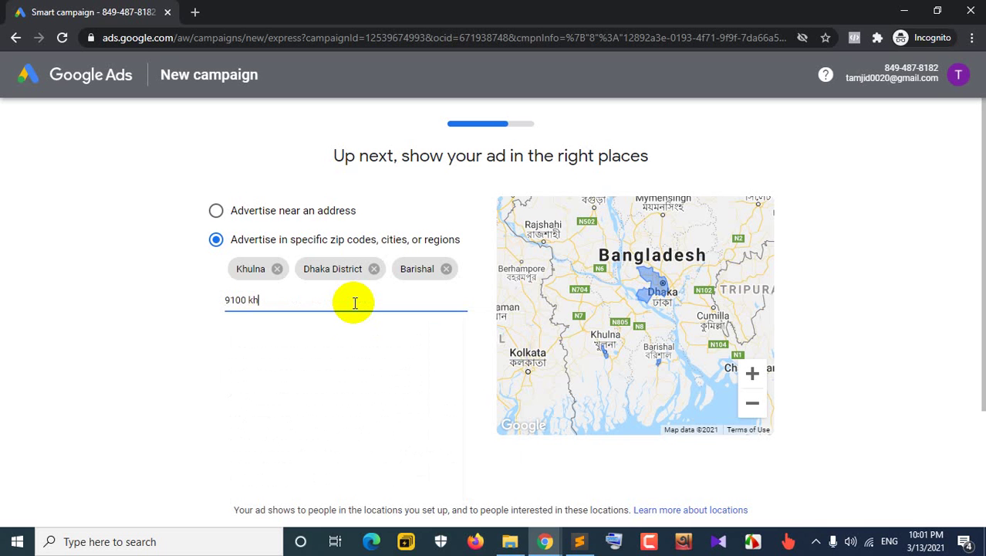
key("BackSpace")
key("BackSpace")
key("BackSpace")
key("BackSpace")
key("BackSpace")
key("BackSpace")
key("BackSpace")
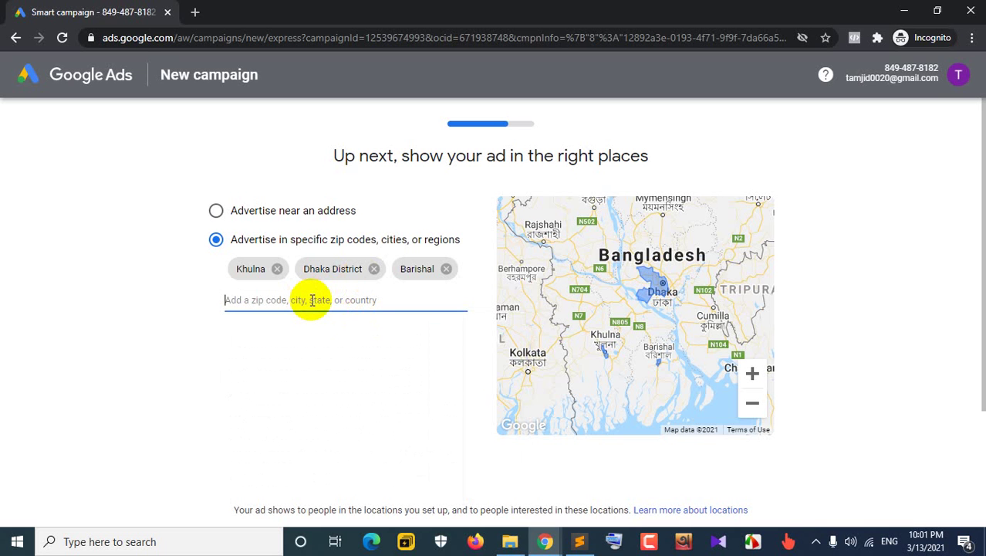
Search for "jessore" and add the city Jashore, Khulna Division, Bangladesh as a target location.
type("jess")
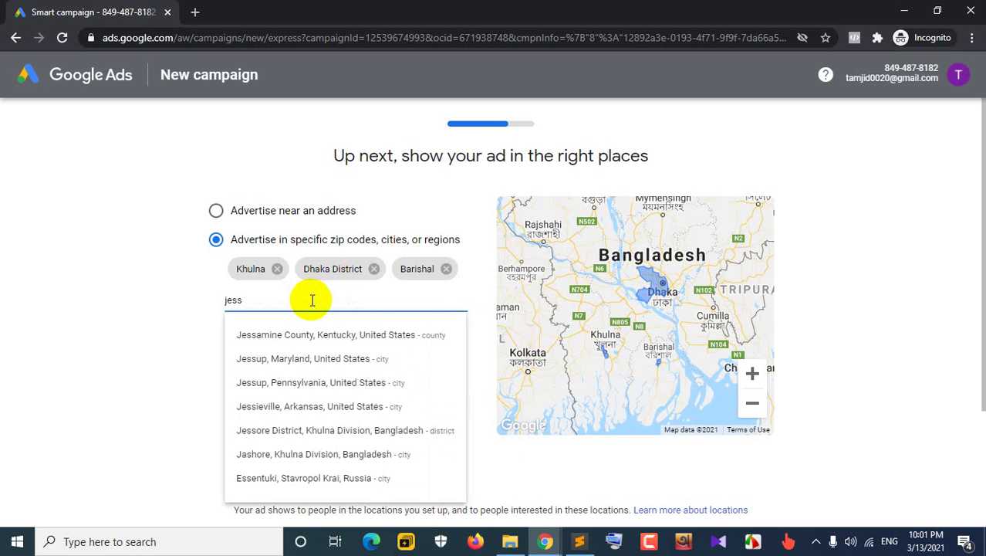
type("ore")
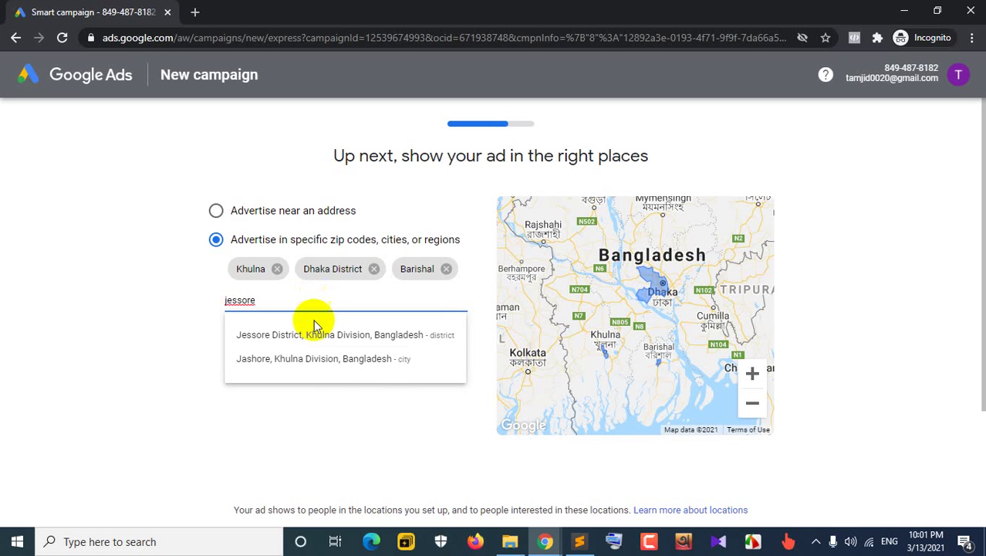
left_click(302, 360)
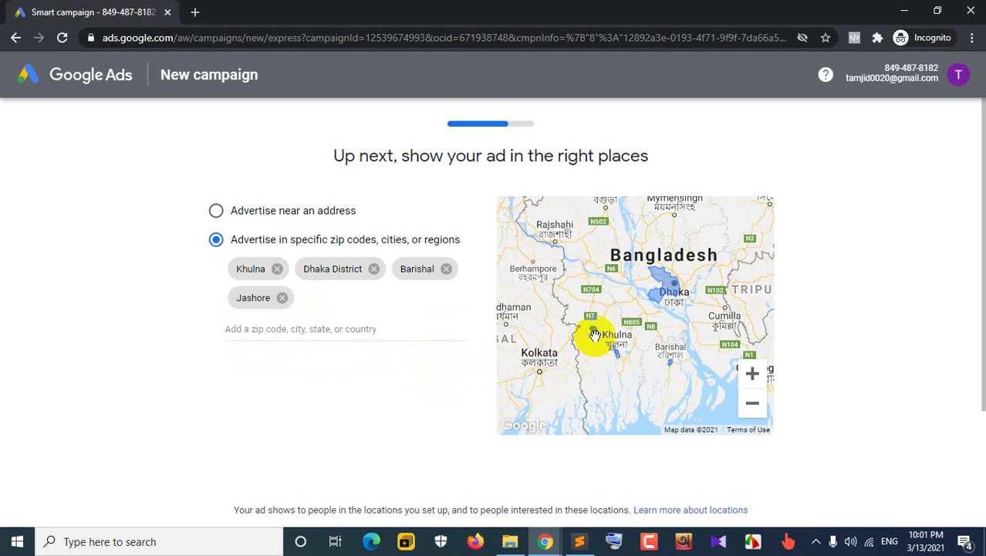
Check the Jashore area on the location map and continue to the budget page.
left_click(752, 374)
left_click(753, 373)
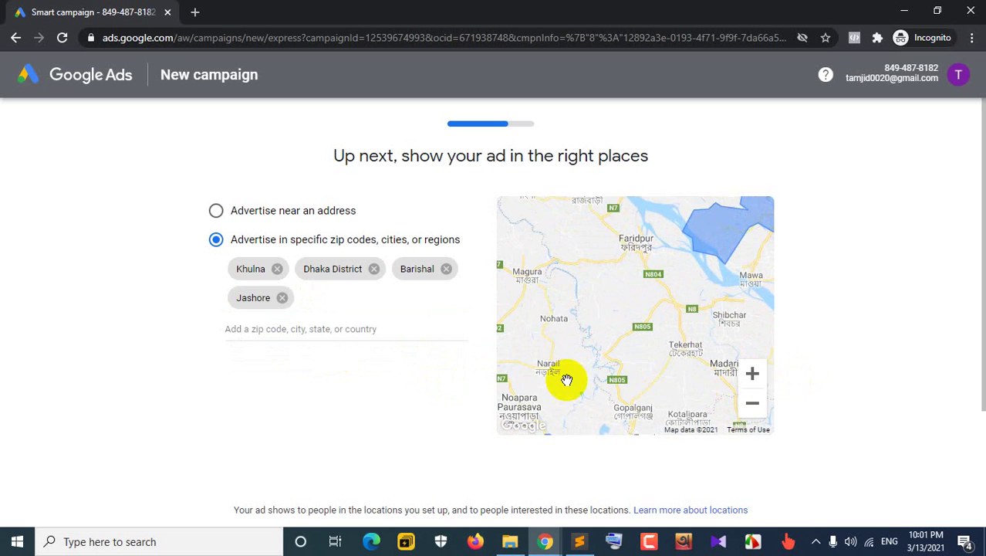
left_click_drag(566, 380, 627, 352)
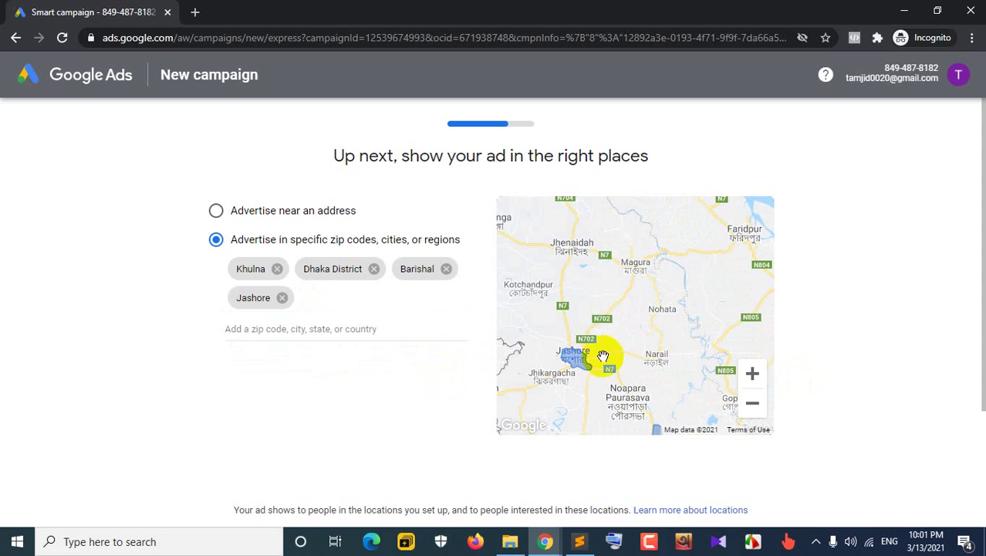
left_click(753, 403)
left_click(752, 403)
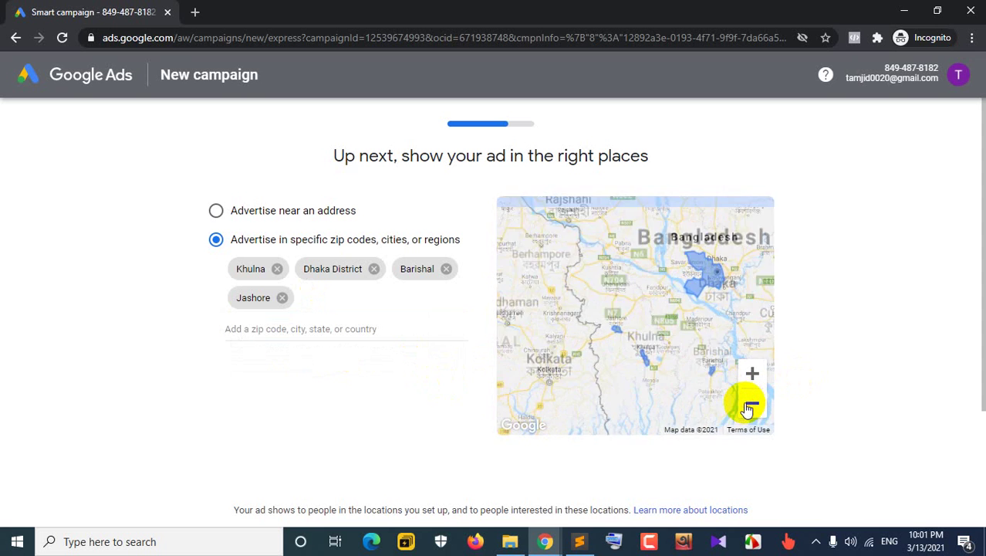
scroll(127, 375, "down", 2)
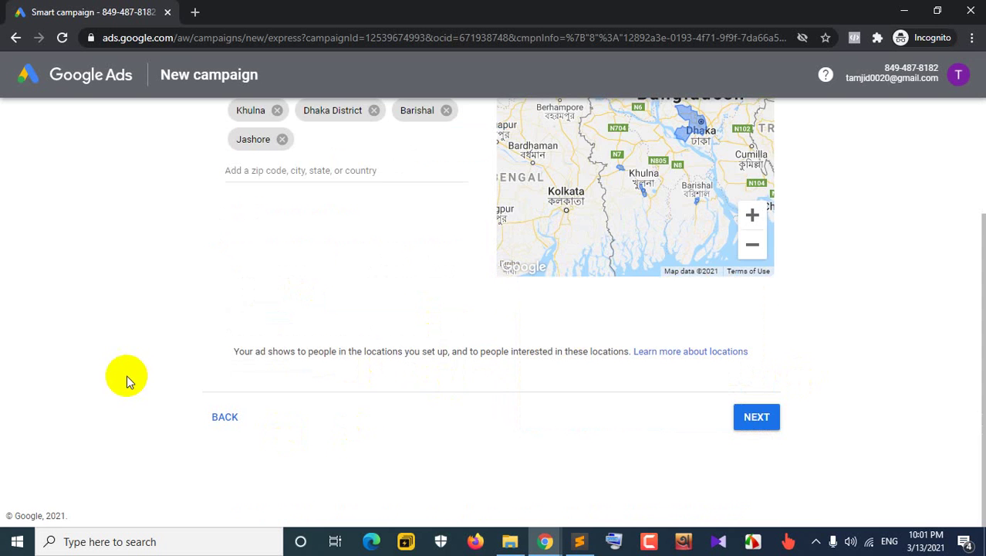
scroll(143, 247, "up", 1)
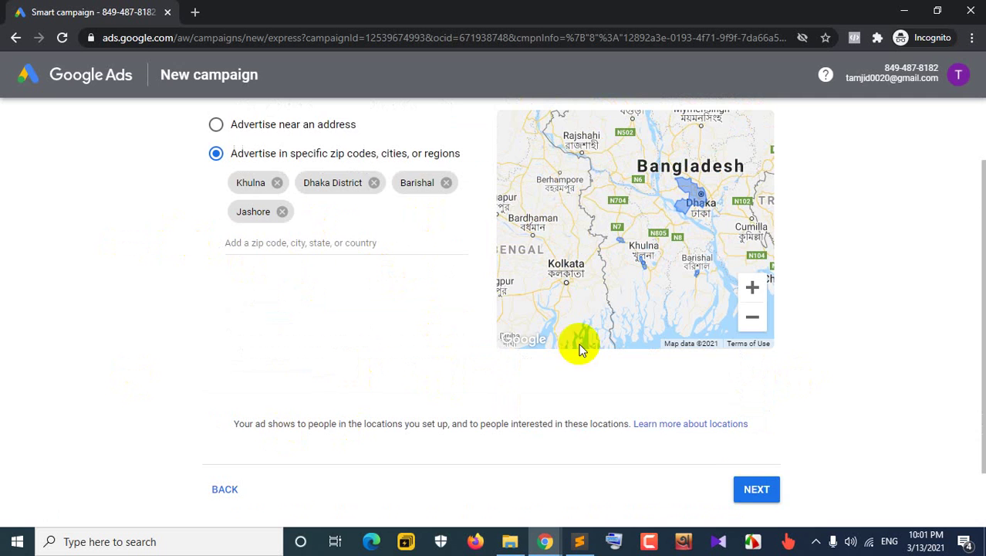
left_click(753, 488)
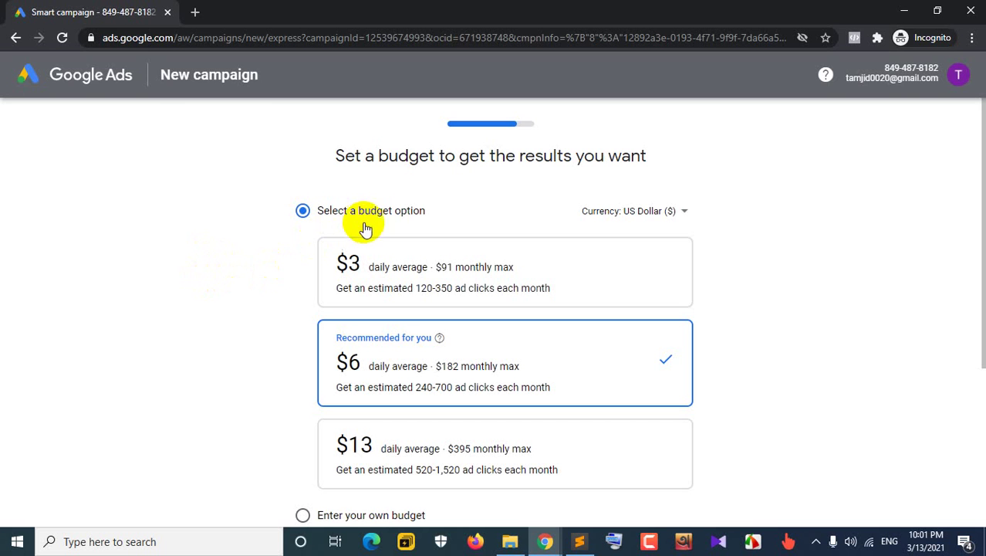
Look over the suggested budgets, switch to a custom budget, and set its daily average to $1.
scroll(478, 222, "down", 1)
scroll(583, 423, "down", 1)
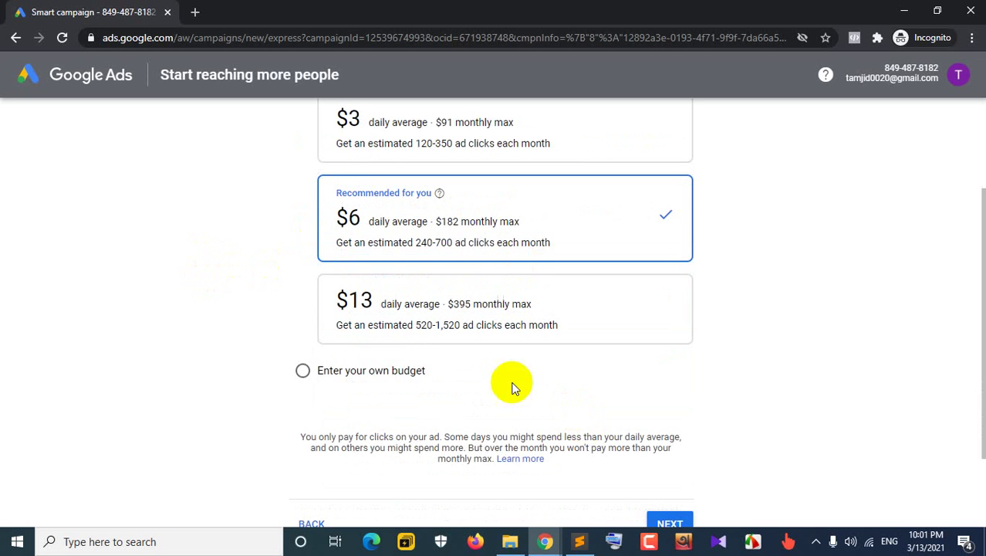
scroll(243, 369, "up", 1)
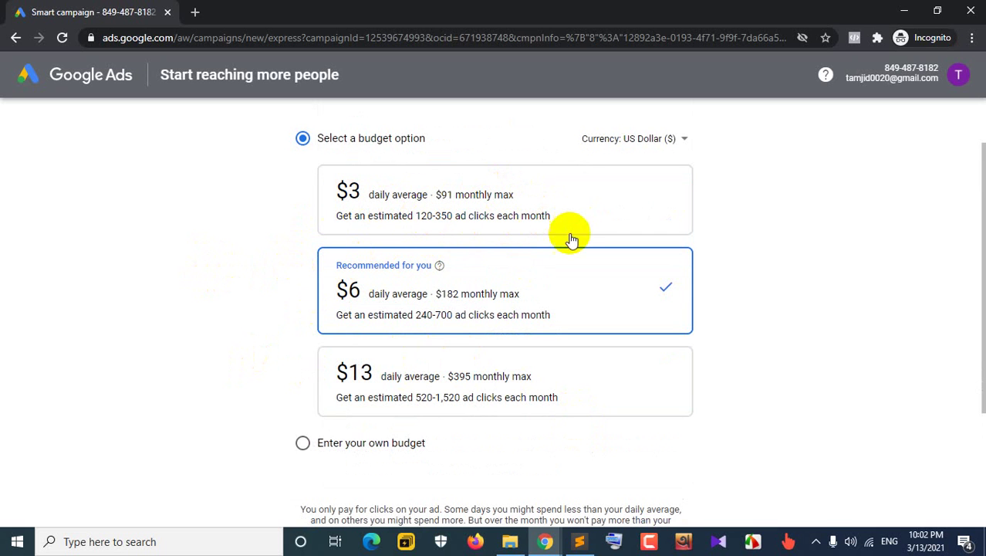
scroll(294, 307, "down", 2)
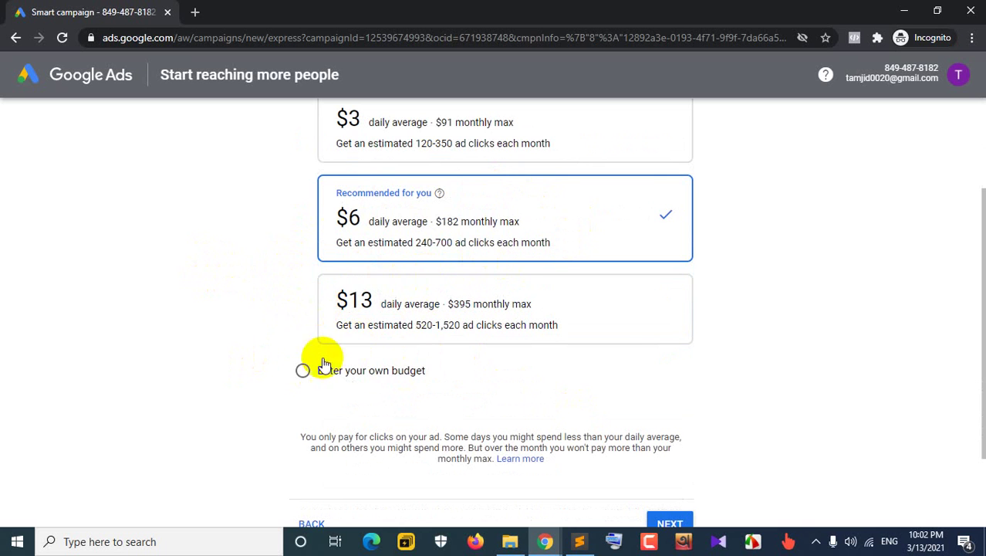
left_click(302, 371)
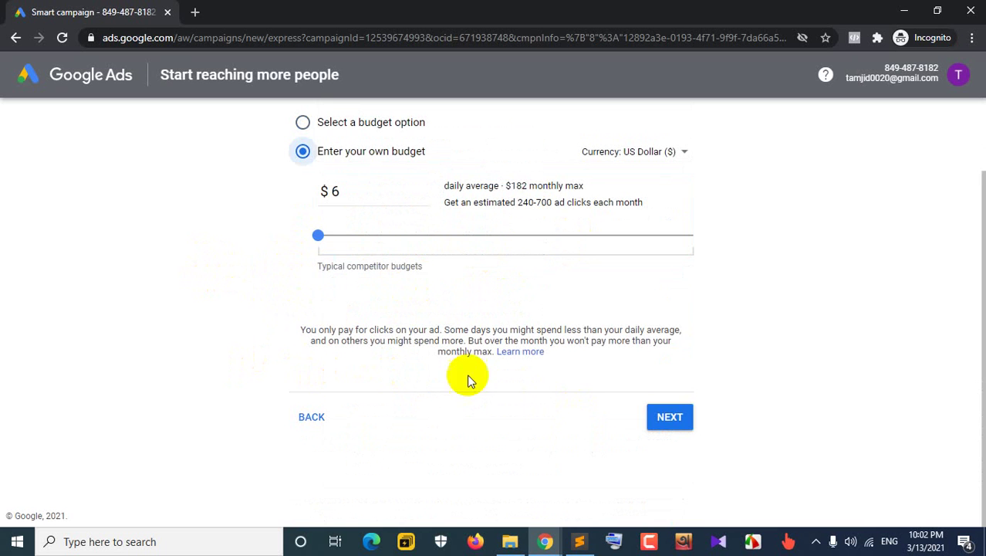
left_click(304, 241)
left_click(319, 238)
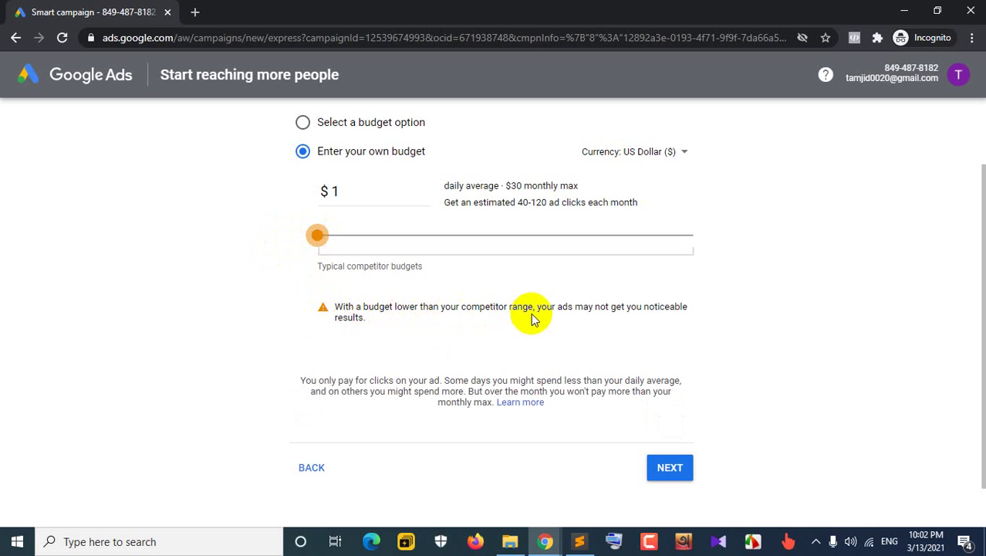
Raise the custom daily average to $38 and return to the suggested budget options.
scroll(223, 248, "up", 1)
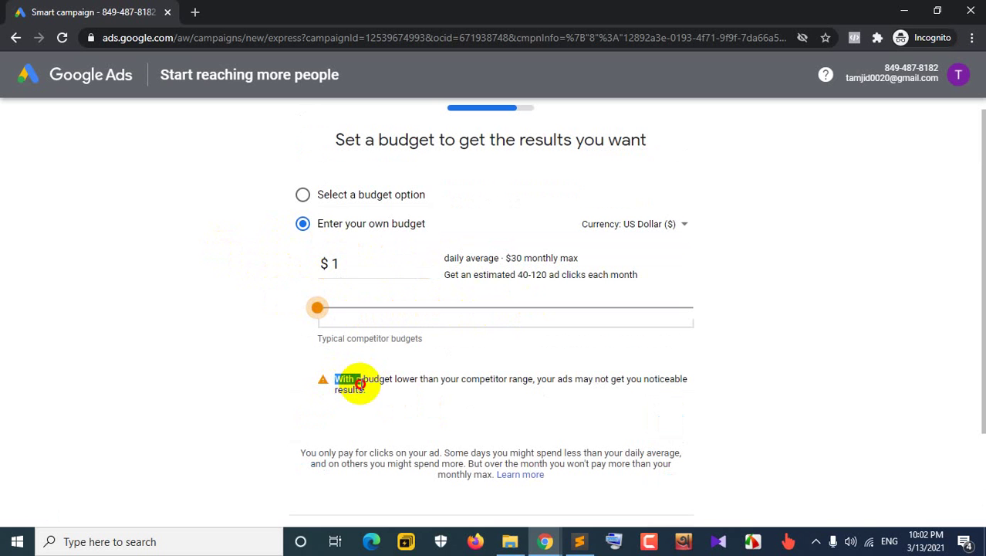
triple_click(355, 386)
left_click_drag(322, 315, 322, 309)
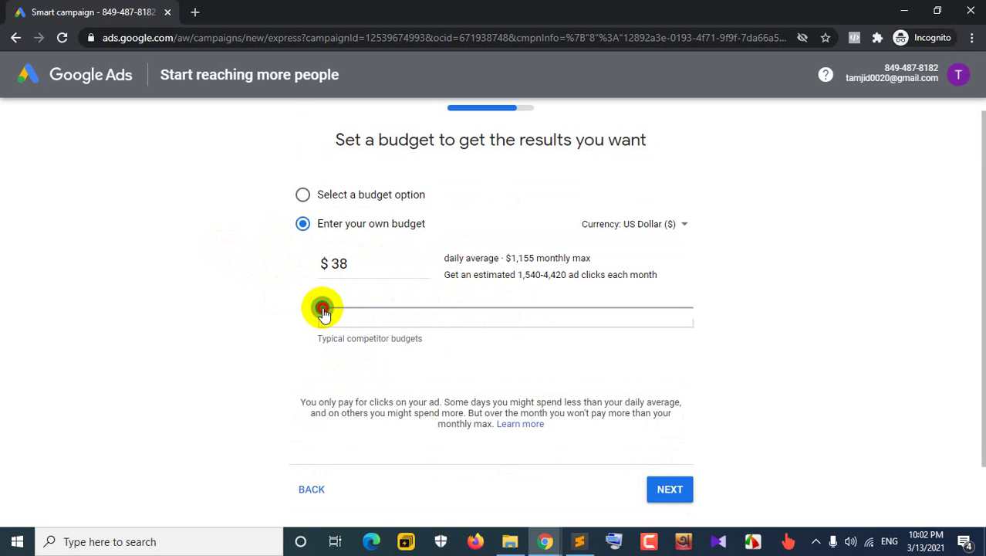
left_click(303, 195)
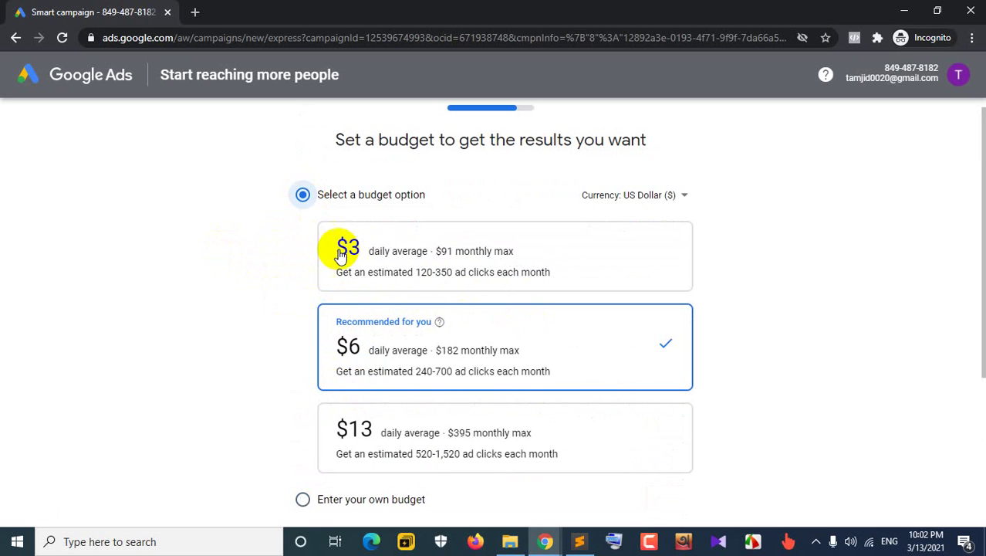
Switch to entering your own budget and set the daily average to $3.
left_click(303, 499)
left_click_drag(323, 309, 316, 309)
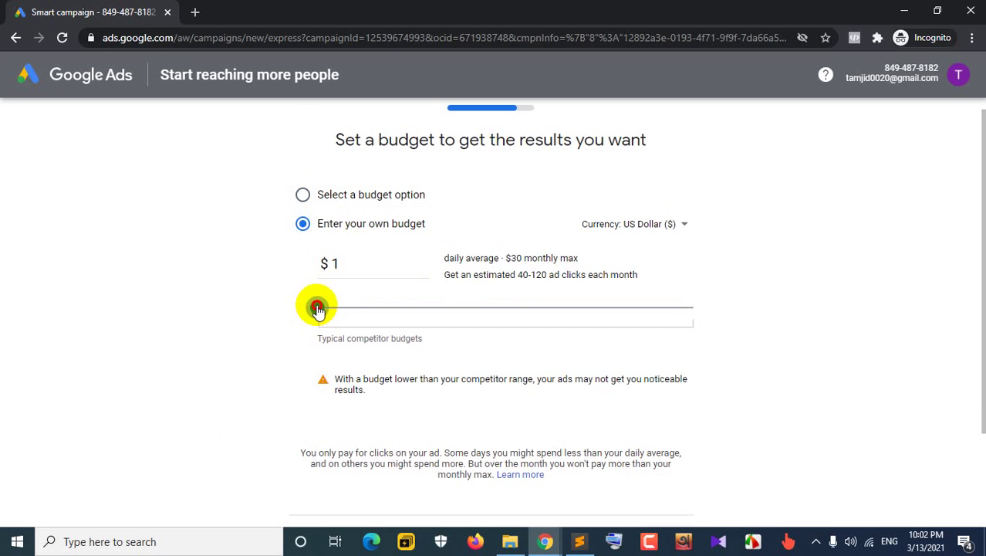
left_click(341, 263)
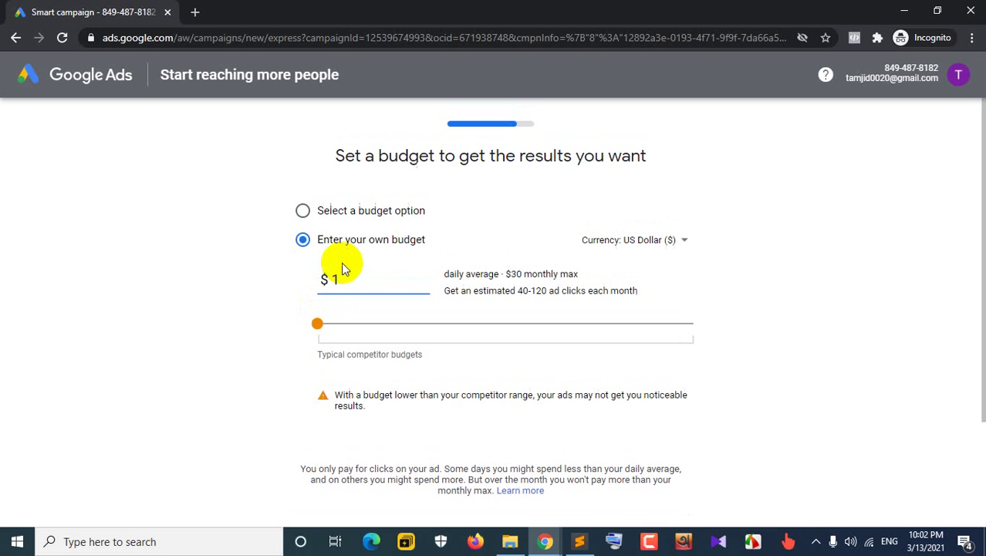
double_click(334, 279)
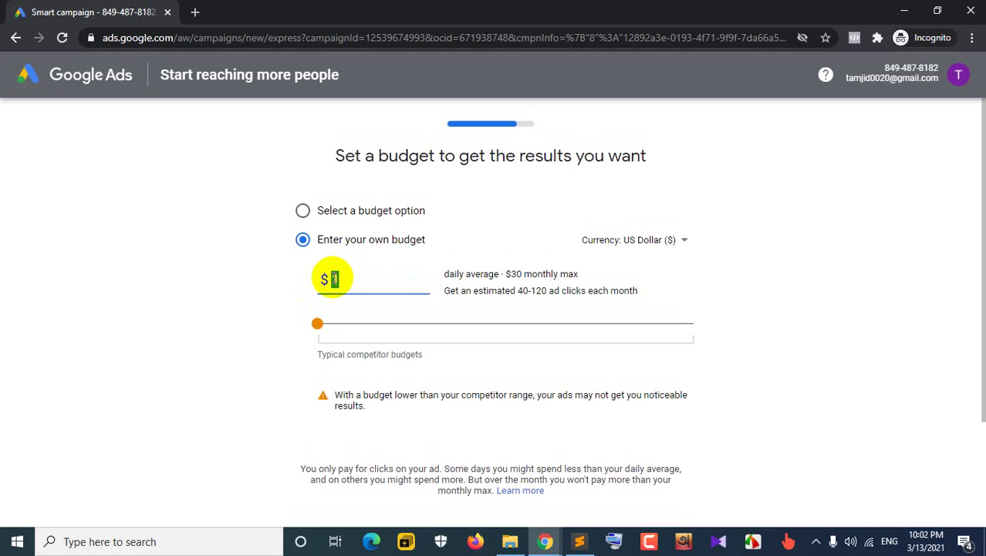
type("3")
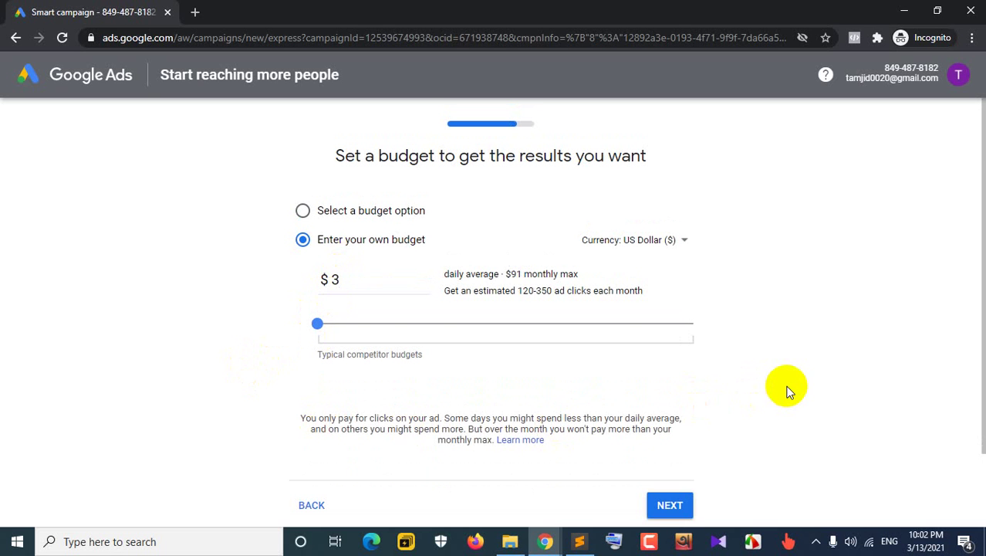
Try out daily average budgets of $1 and $12 with the budget slider.
scroll(788, 392, "down", 1)
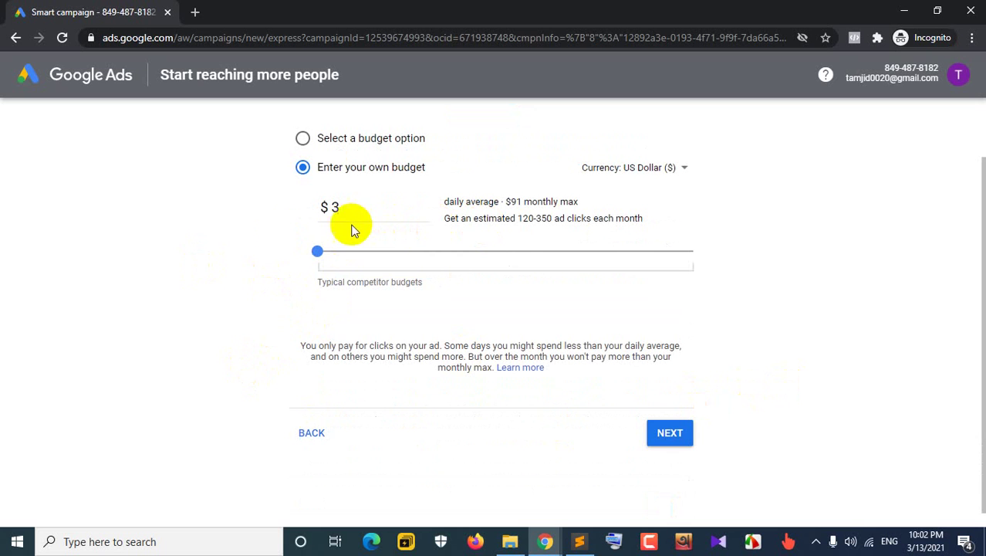
left_click_drag(318, 252, 304, 252)
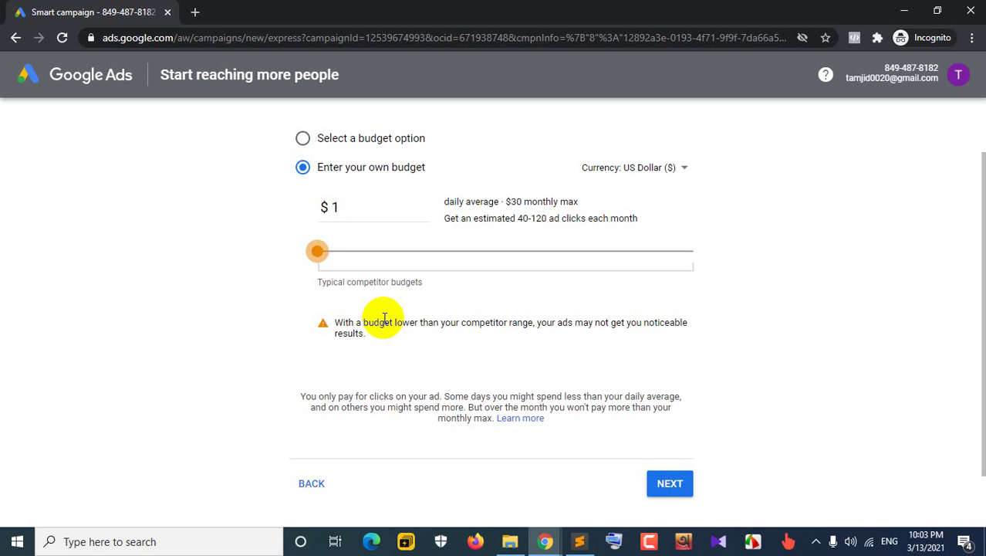
left_click(320, 255)
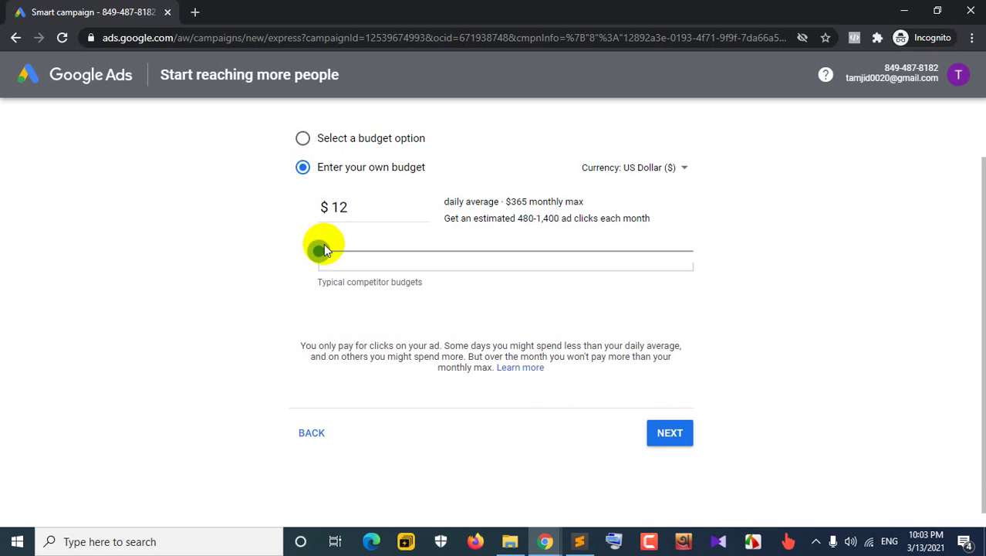
Change the custom daily average budget to $1.
double_click(333, 210)
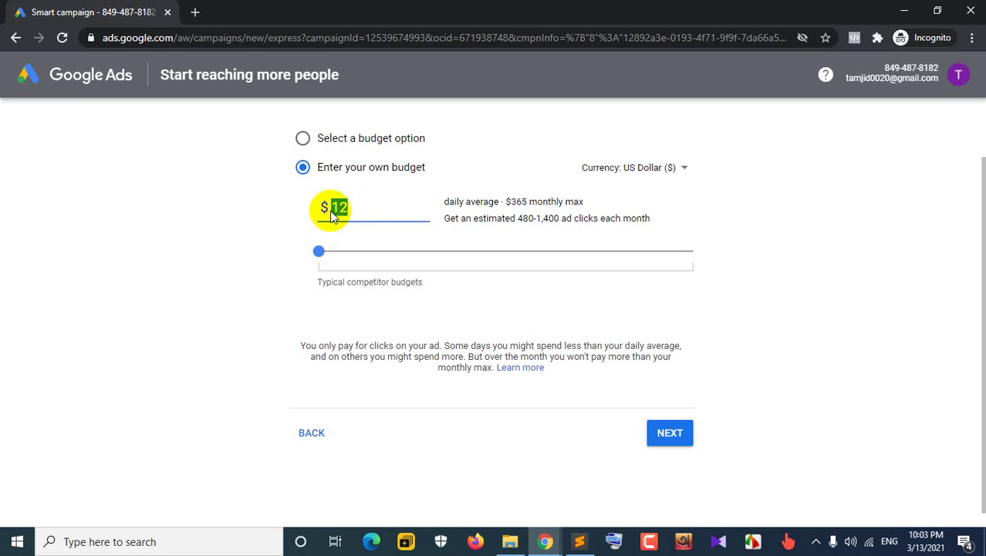
left_click(348, 206)
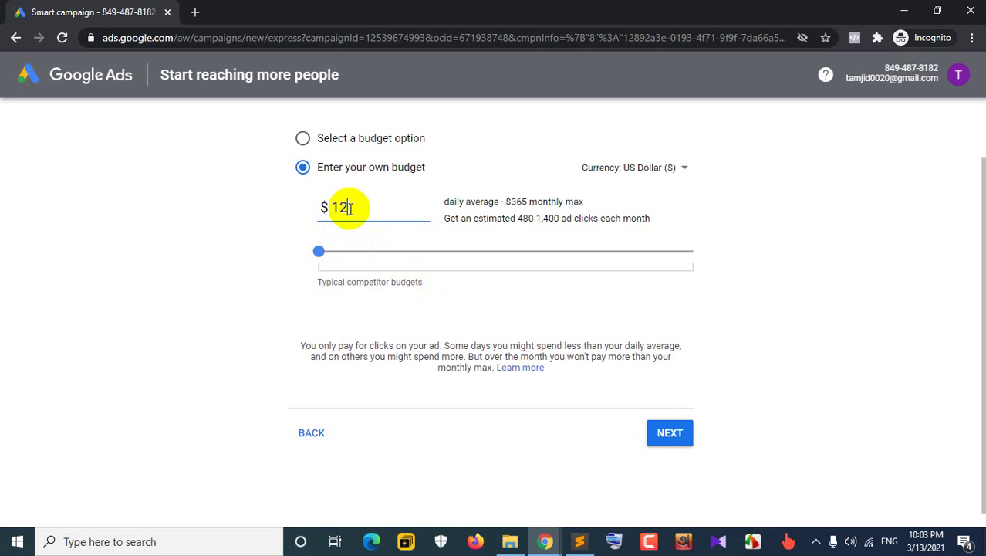
key("BackSpace")
type("0")
key("ctrl+z")
key("ctrl+z")
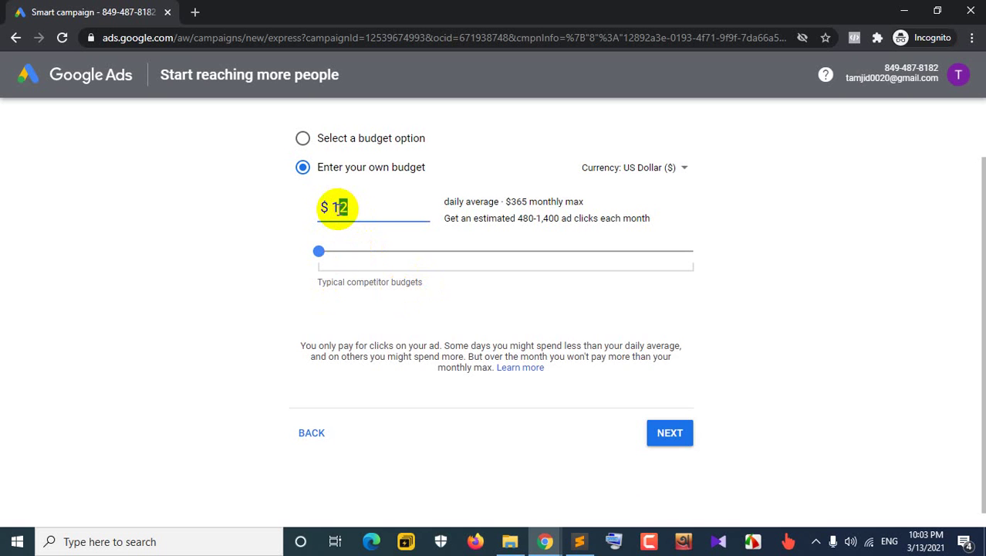
key("BackSpace")
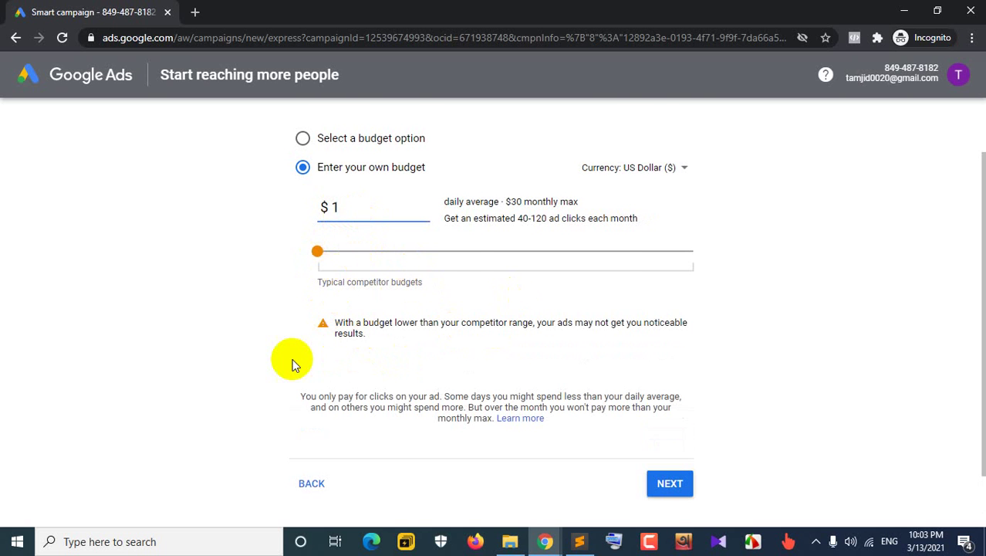
Accept the custom budget in US Dollar and continue to the campaign review.
scroll(292, 363, "down", 1)
scroll(297, 366, "up", 2)
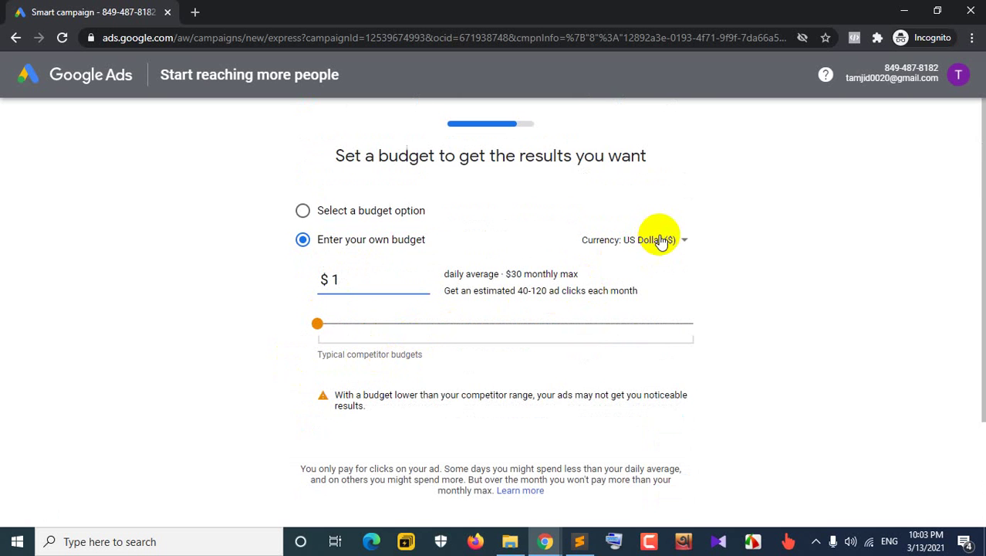
scroll(286, 372, "down", 2)
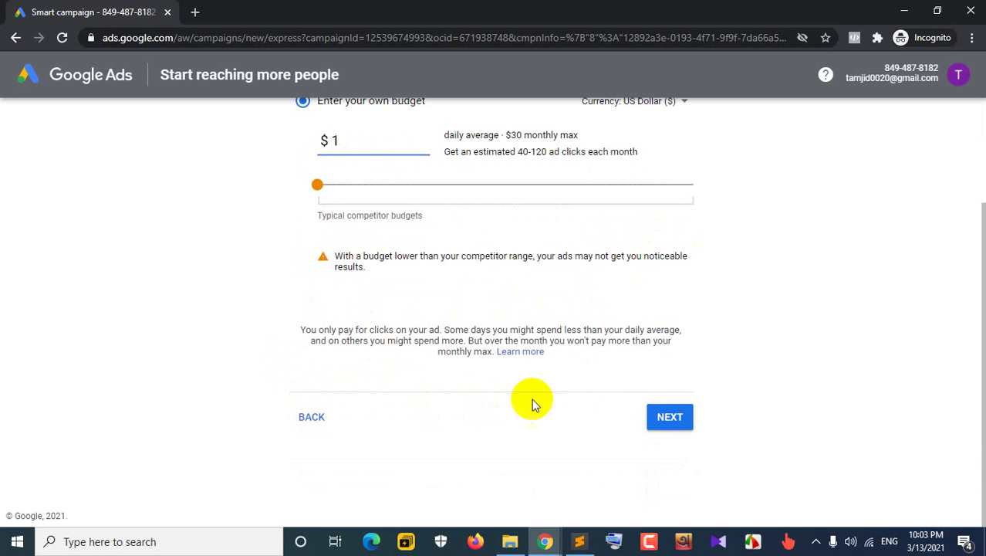
left_click(665, 418)
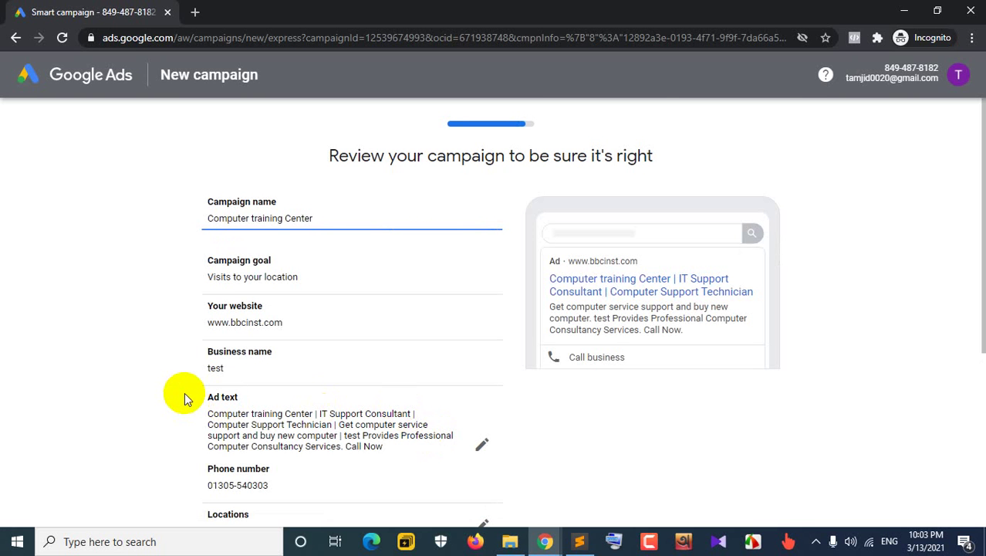
Open the campaign's budget from the review page, save it, and continue to the payment information.
scroll(105, 288, "down", 3)
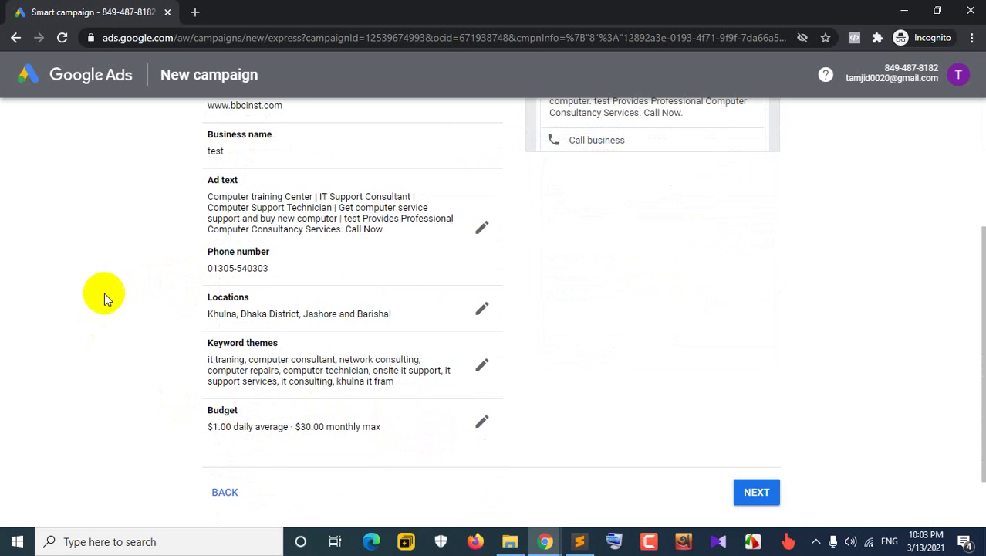
scroll(104, 293, "down", 1)
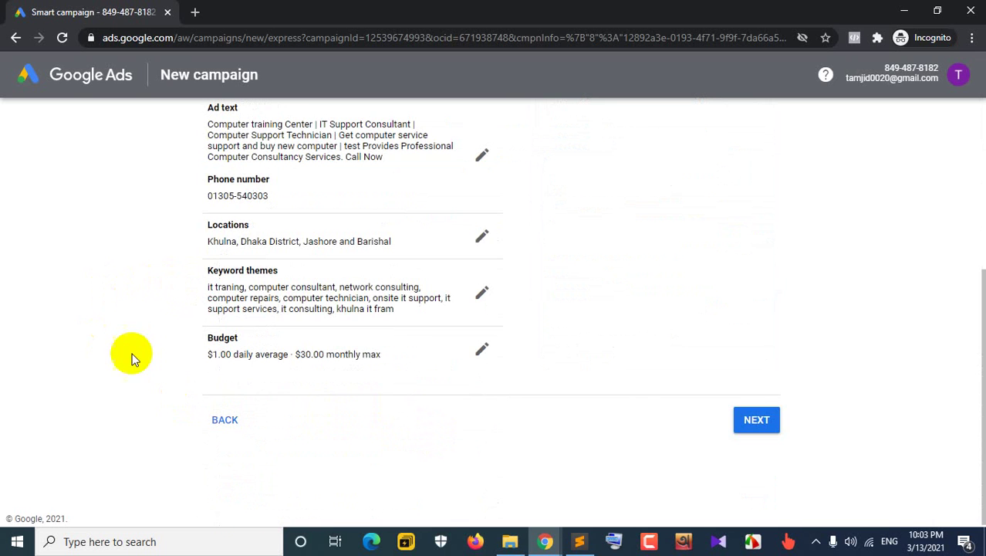
left_click(482, 349)
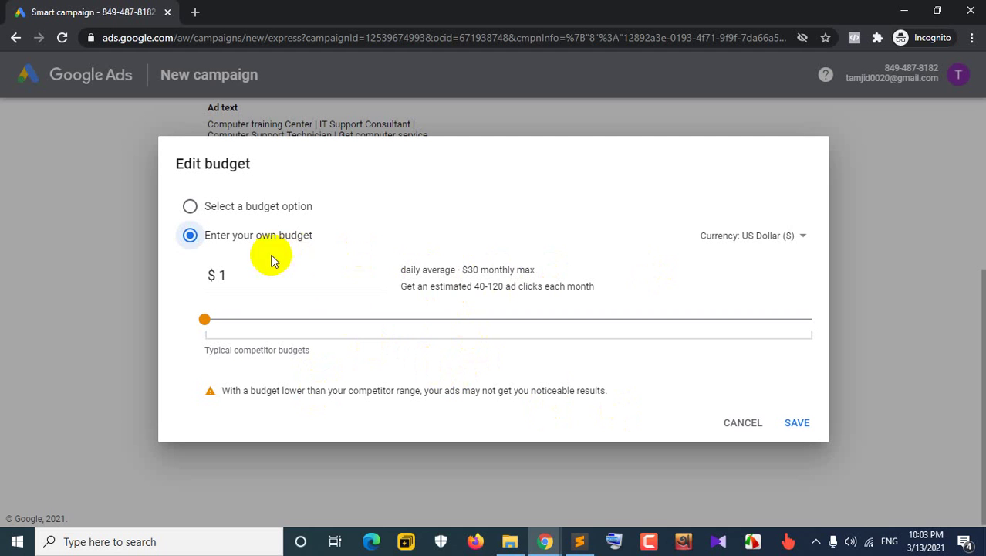
left_click(796, 423)
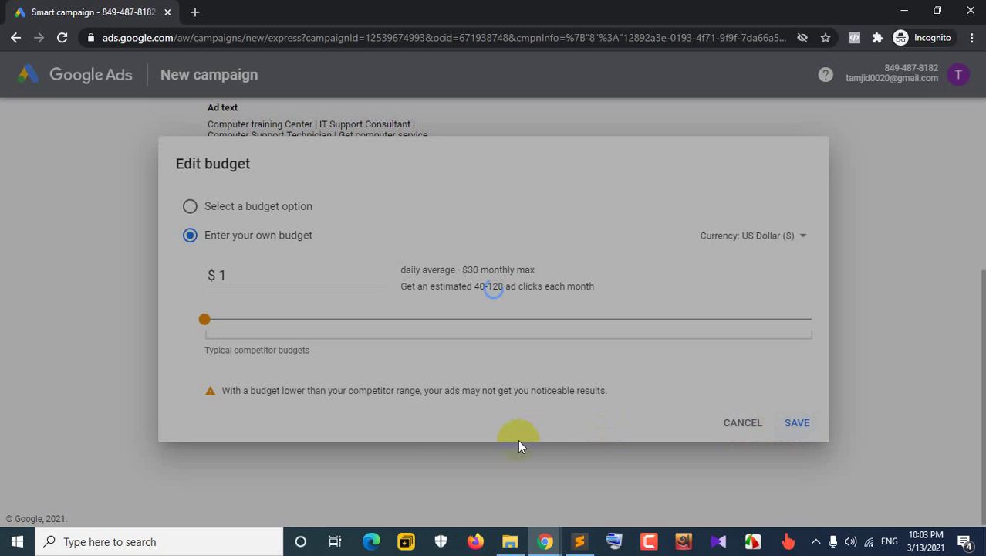
left_click(745, 428)
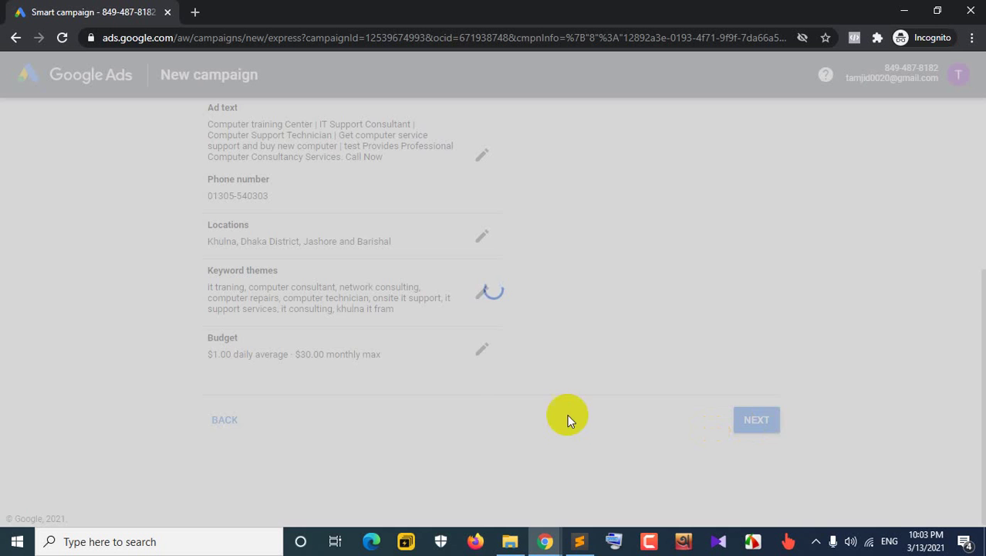
Try out the Individual account type in the payment information and switch back to Organization.
scroll(197, 321, "down", 1)
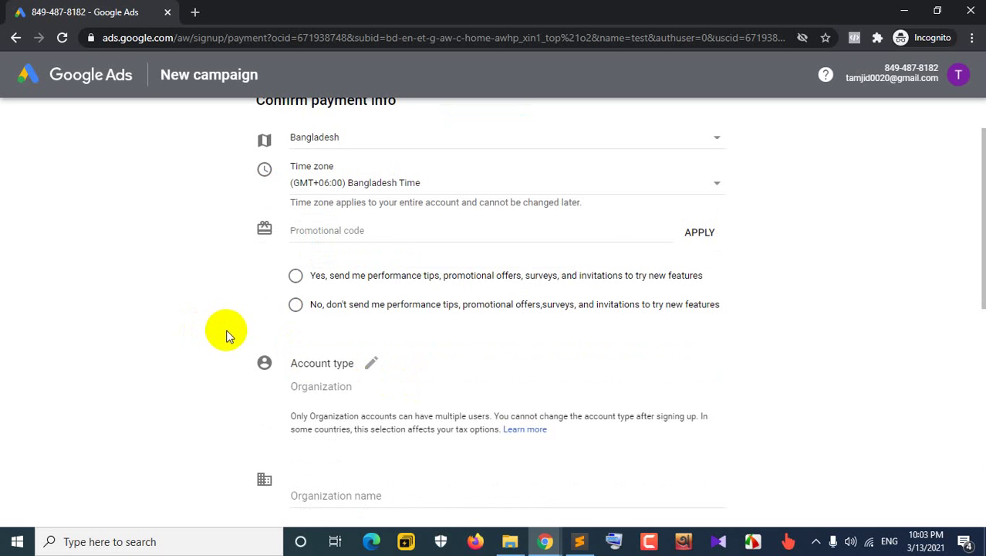
scroll(216, 287, "down", 1)
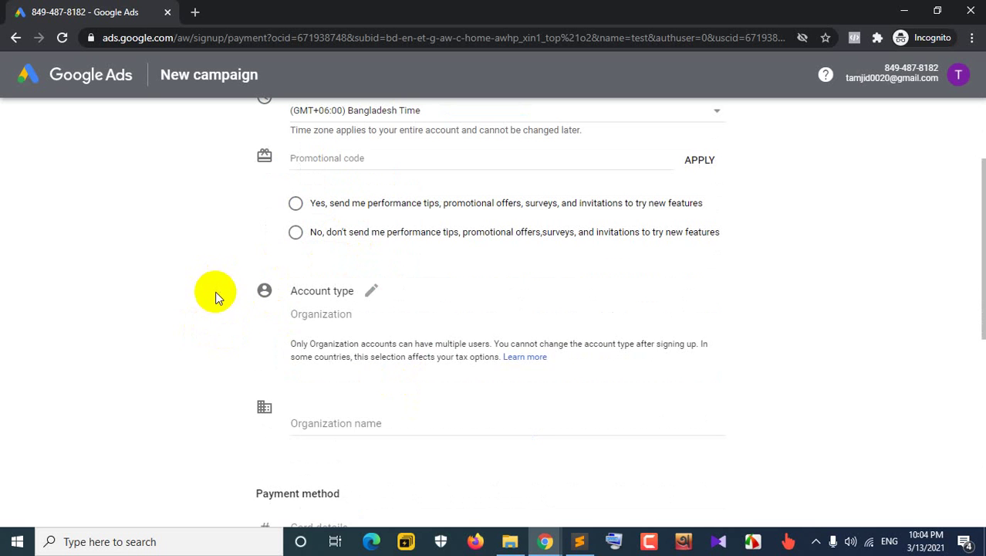
left_click(370, 292)
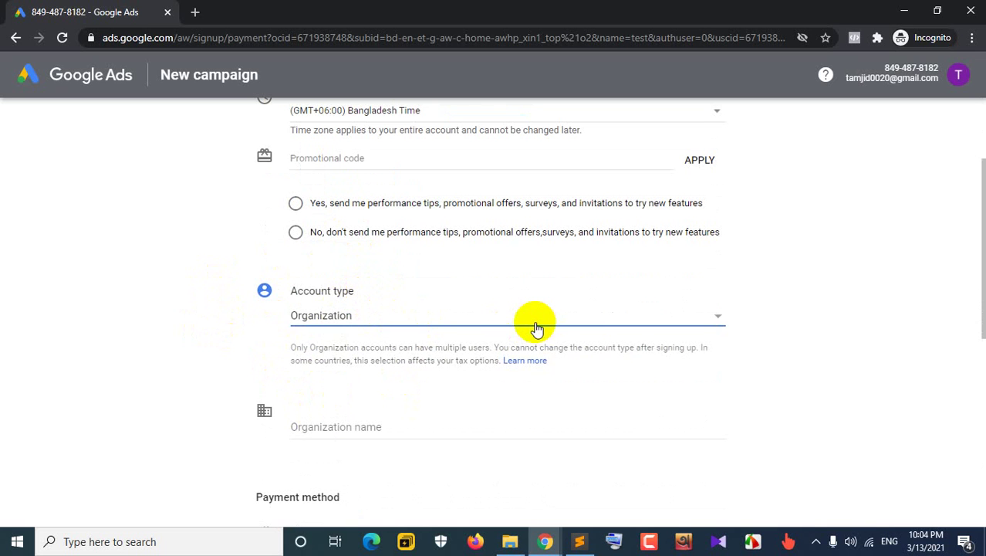
left_click(535, 325)
left_click(349, 303)
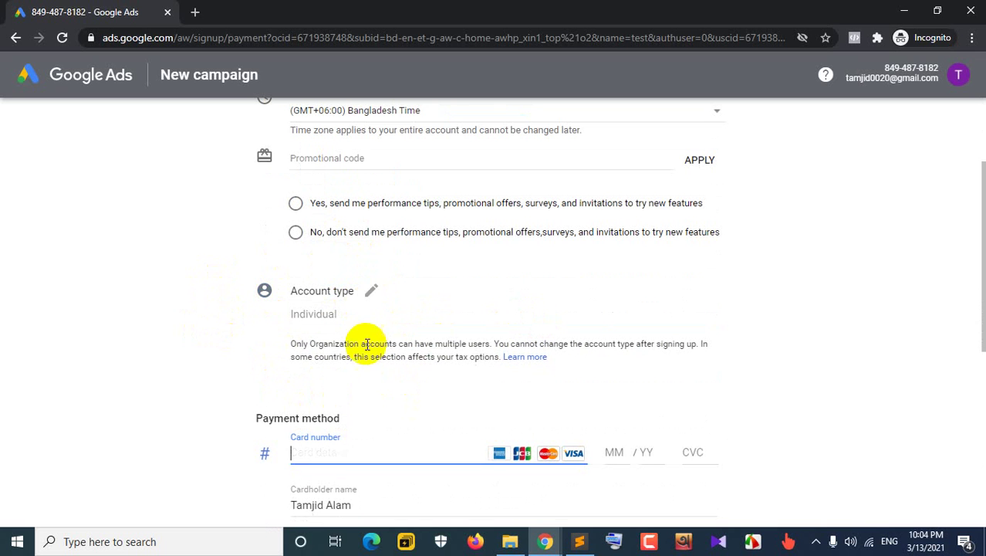
left_click(386, 323)
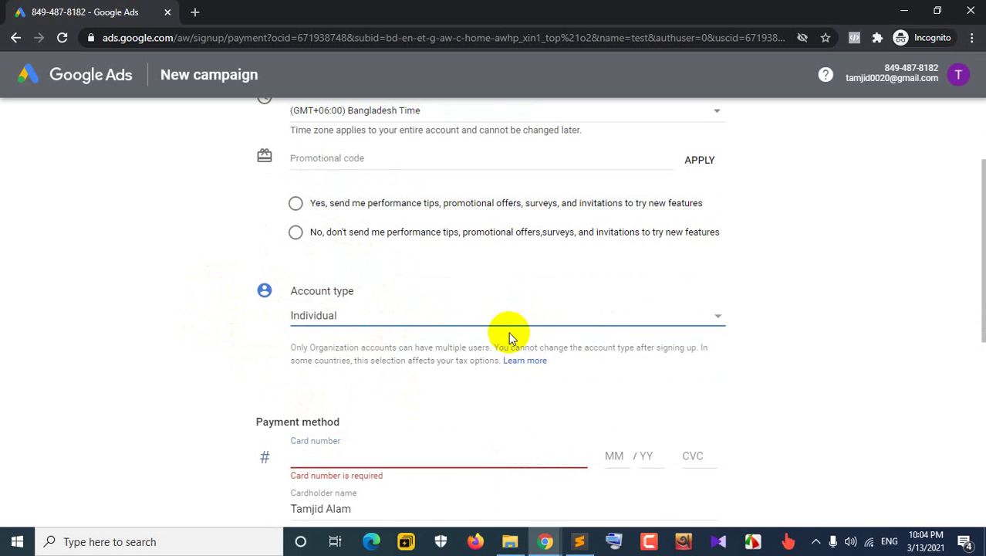
left_click(652, 327)
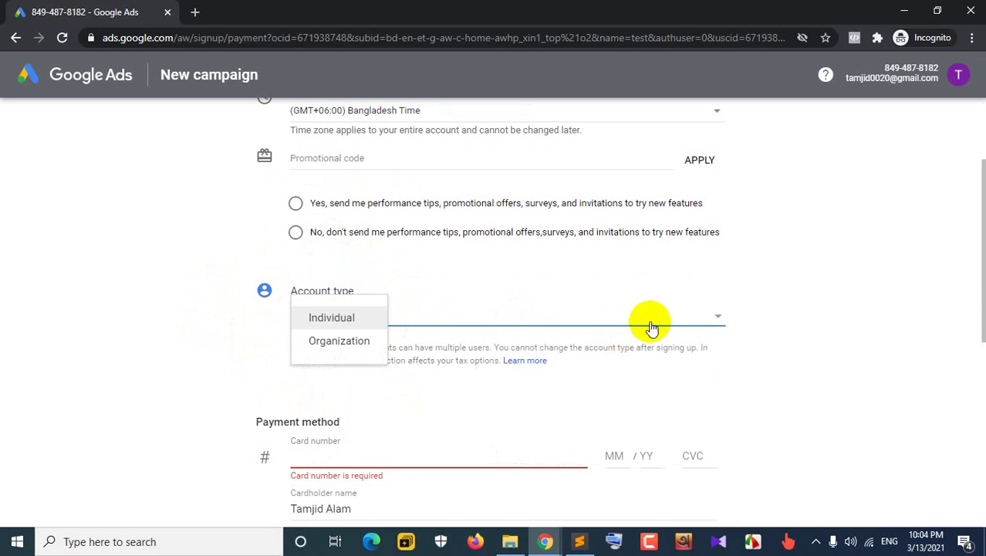
left_click(372, 345)
scroll(570, 408, "down", 2)
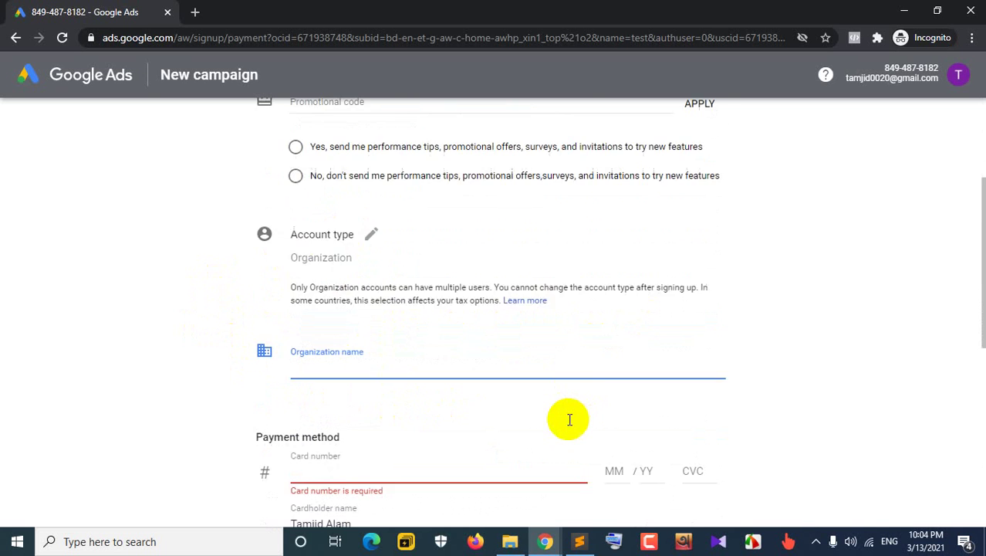
Set the payment profile's account type to Individual.
scroll(645, 261, "up", 1)
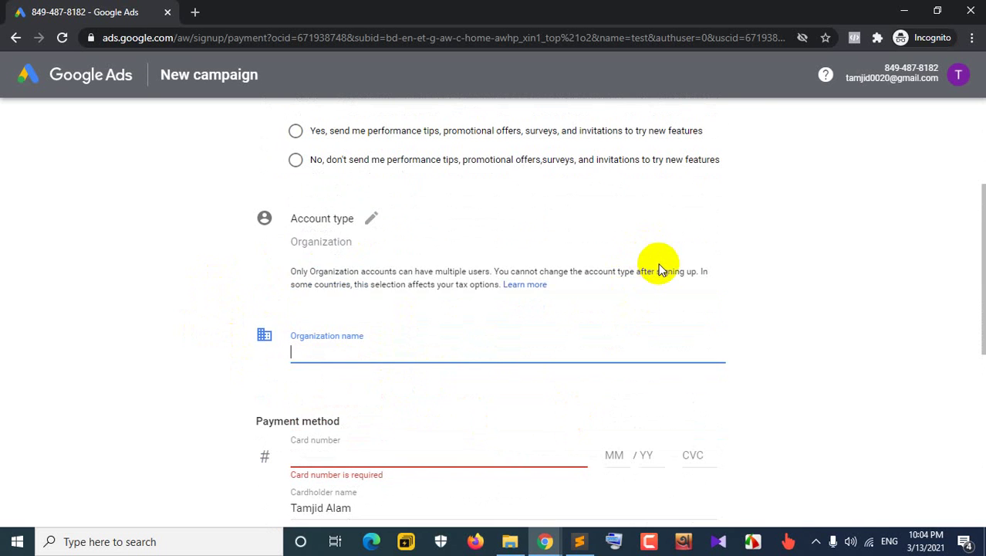
left_click(663, 267)
left_click(673, 247)
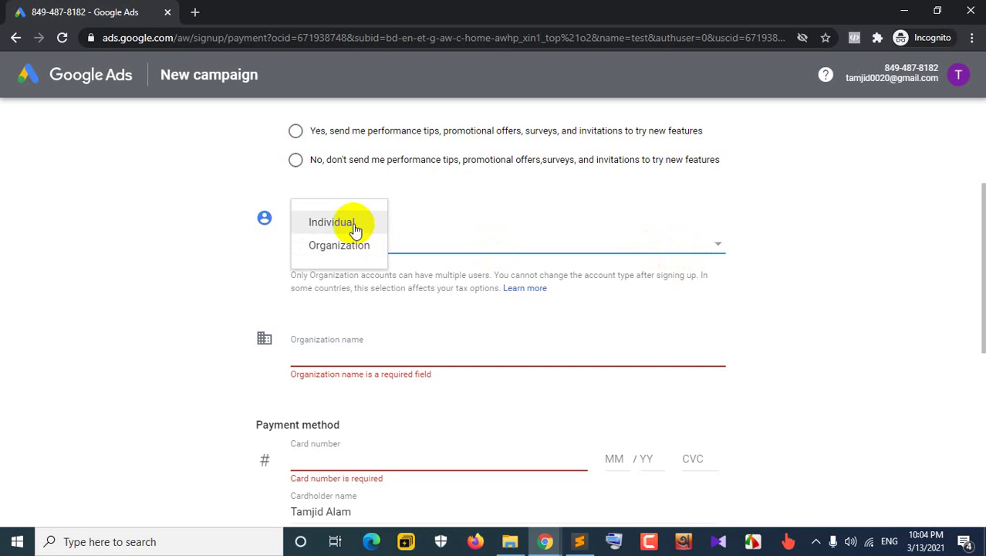
left_click(353, 224)
scroll(196, 369, "down", 1)
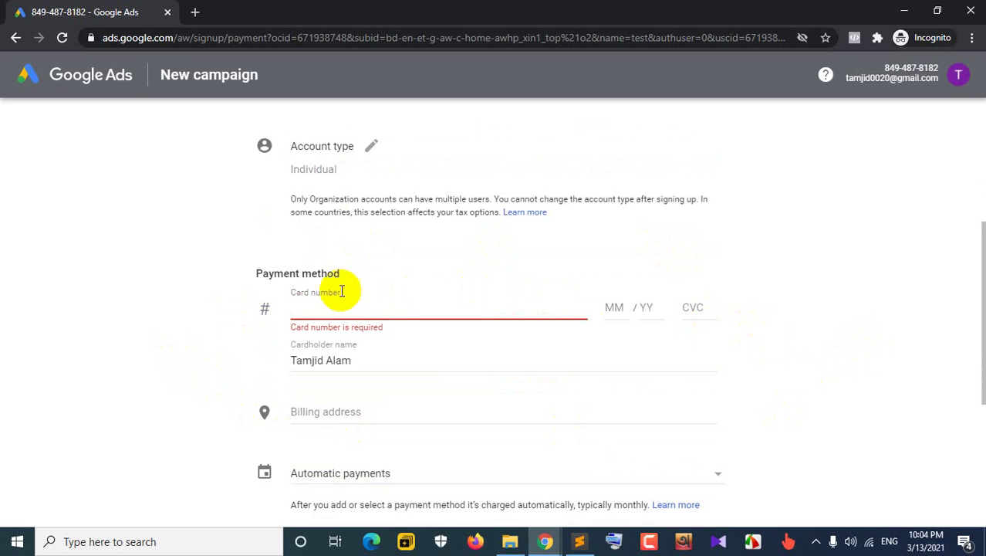
Look over the card number and expiry month and year fields of the payment method.
left_click(381, 307)
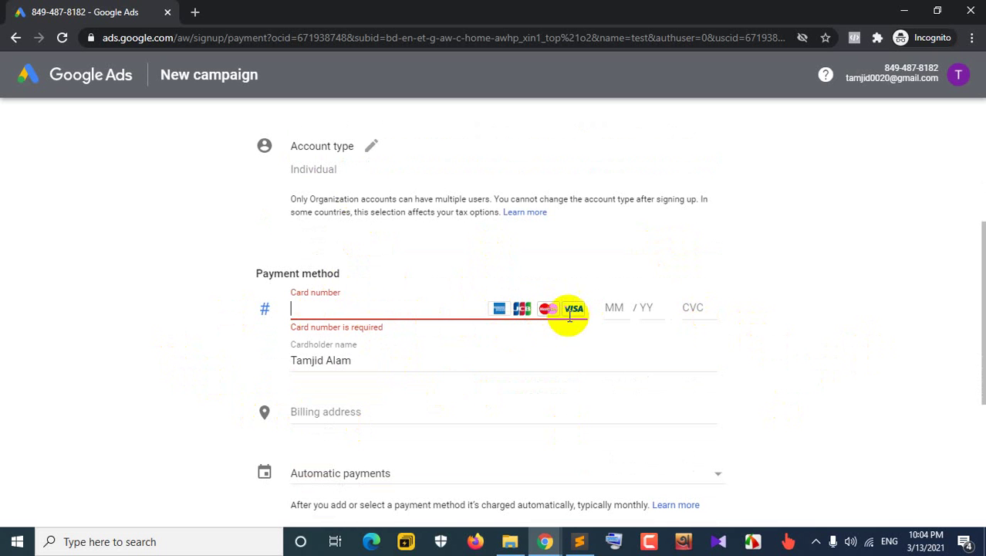
left_click(614, 309)
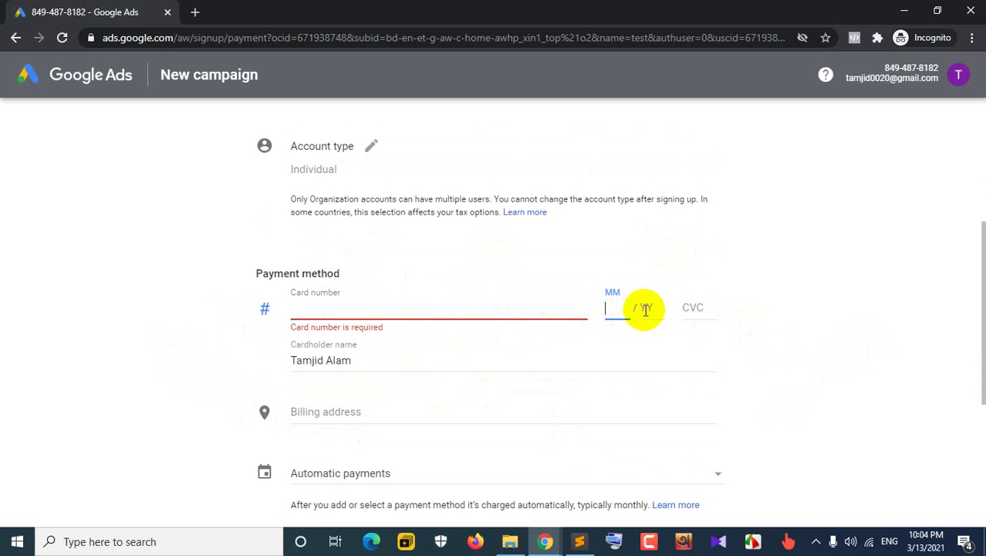
left_click(649, 309)
left_click(174, 375)
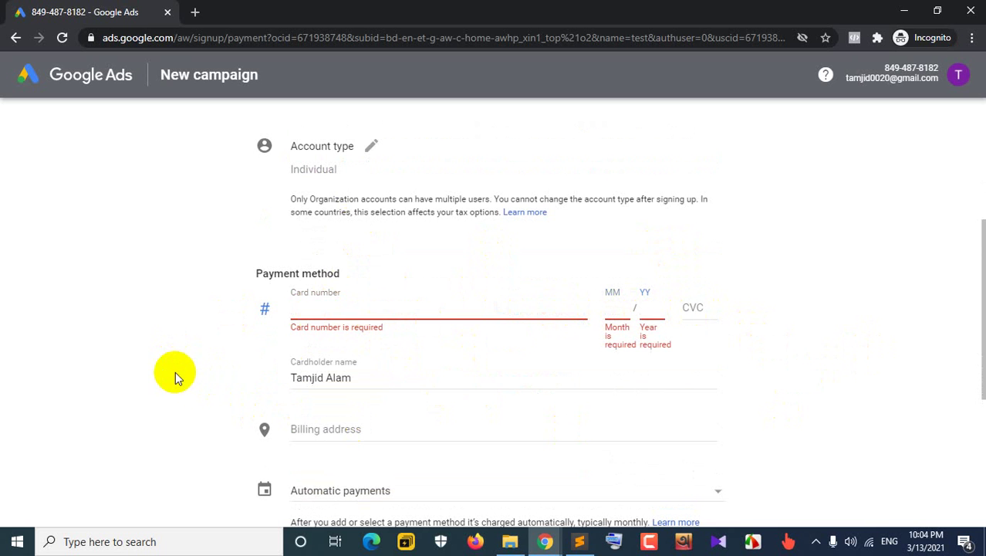
Change the payment setting from automatic to Manual payments.
scroll(377, 412, "down", 1)
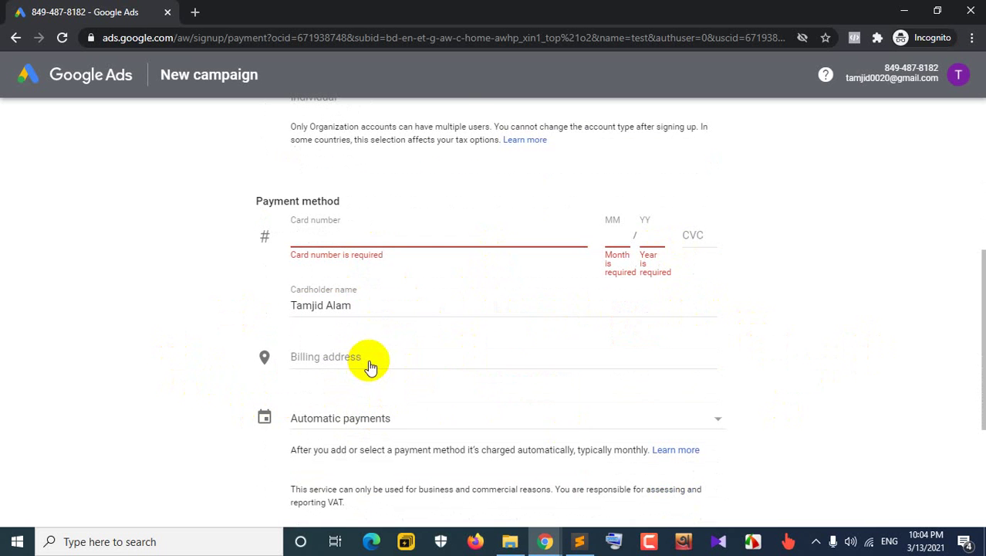
scroll(259, 426, "down", 2)
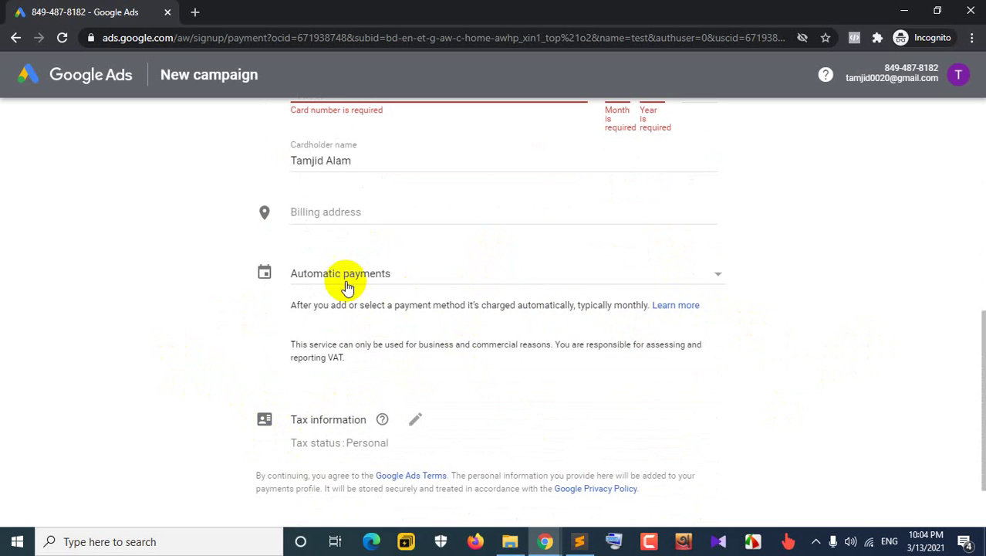
left_click(716, 278)
left_click(407, 300)
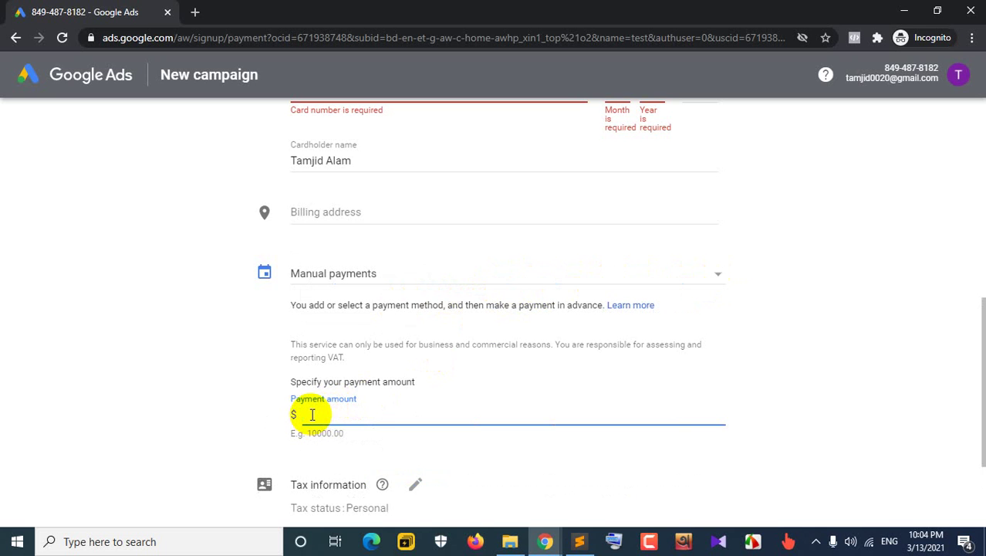
Try a payment amount of $100 for the manual payment and clear the amount again.
type("100")
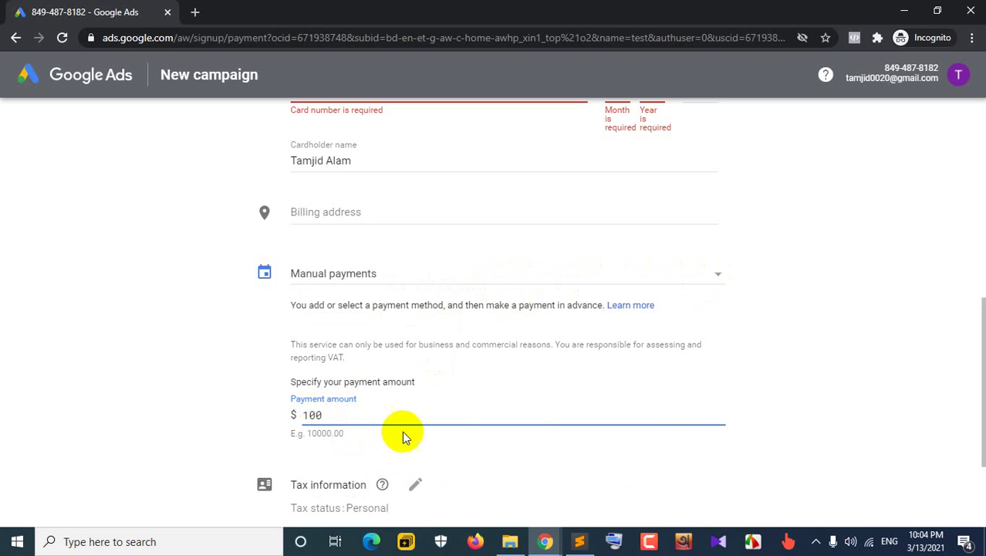
left_click_drag(341, 408, 294, 412)
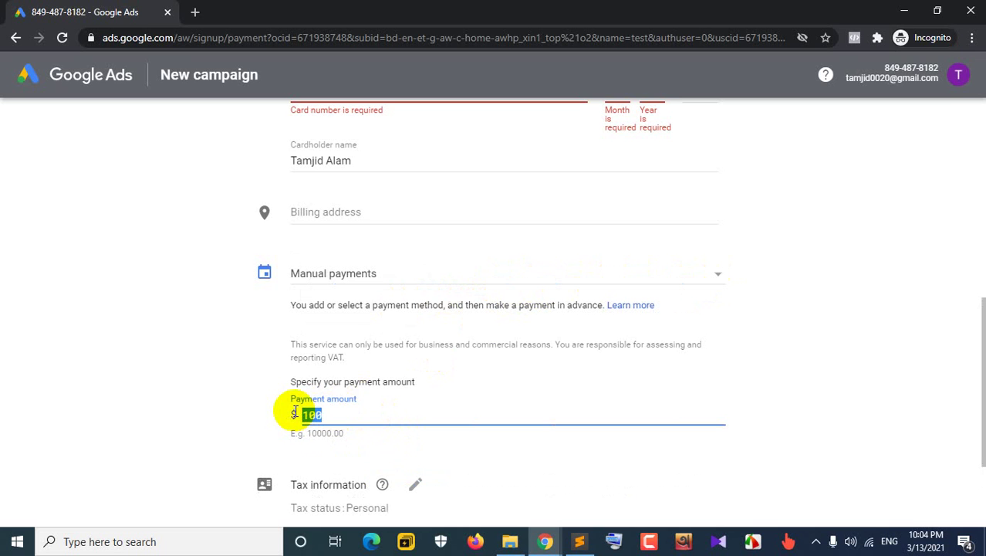
key("BackSpace")
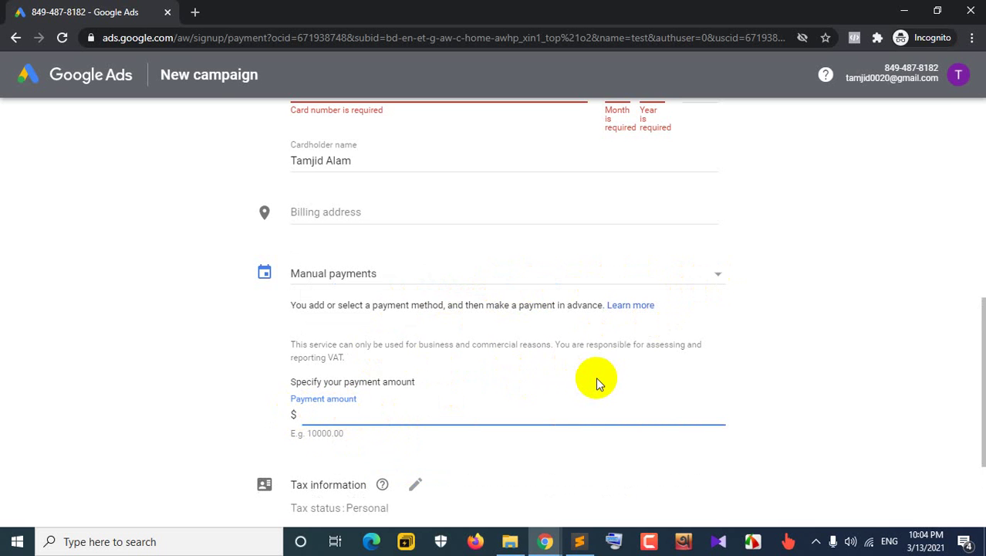
Review the whole payment form, from country, time zone and account type to card details, manual payment amount, tax information and submission.
scroll(596, 379, "down", 1)
scroll(270, 401, "down", 1)
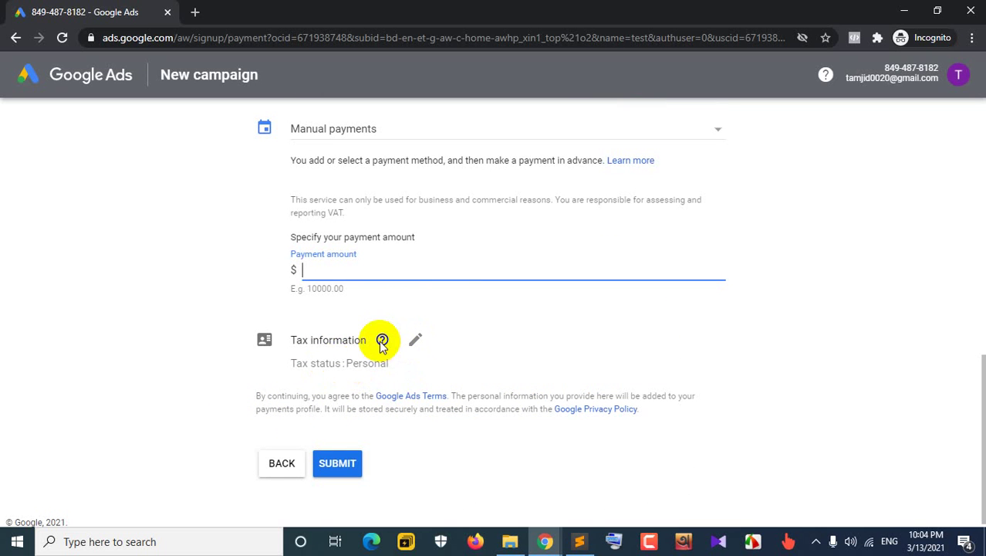
mouse_move(382, 346)
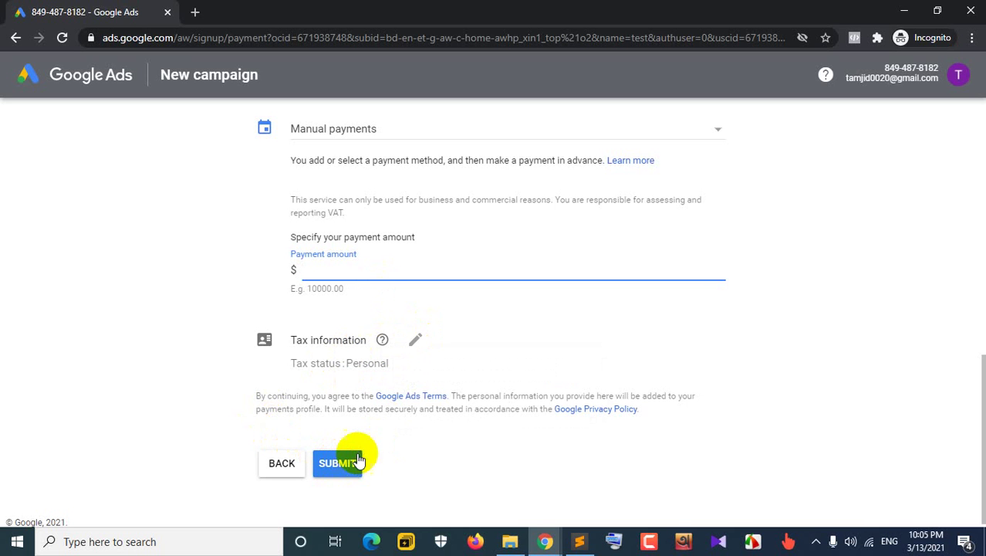
left_click(337, 463)
scroll(202, 426, "up", 5)
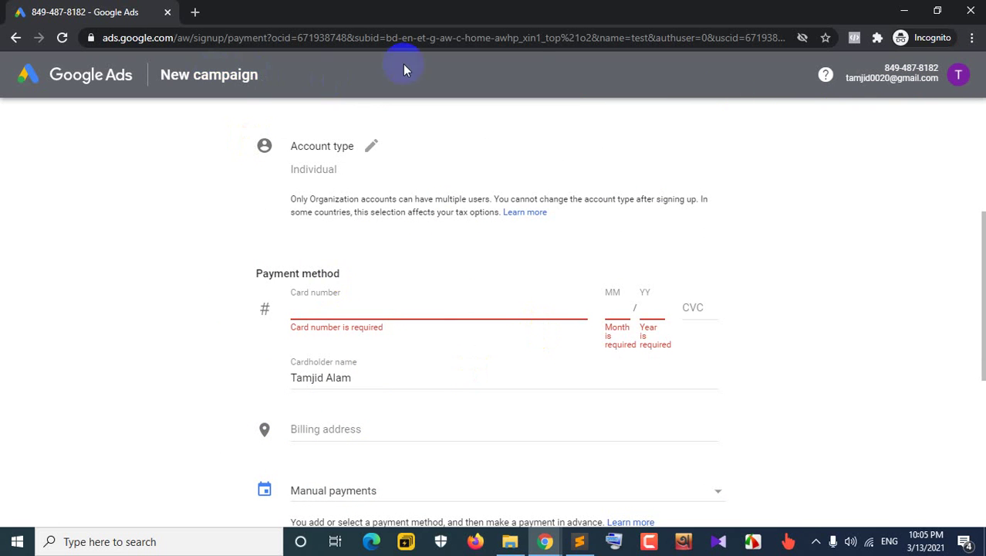
scroll(634, 126, "up", 4)
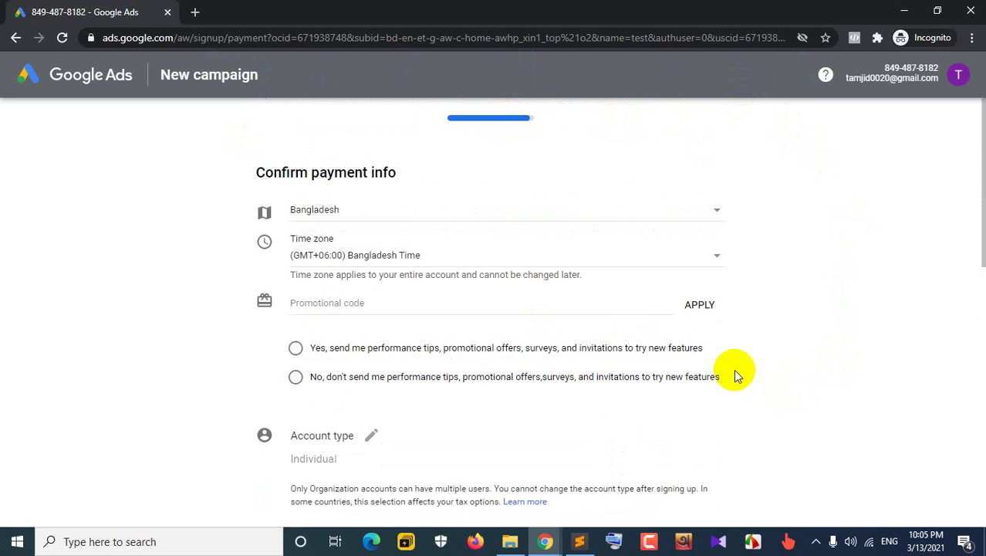
scroll(739, 369, "down", 2)
scroll(718, 355, "up", 2)
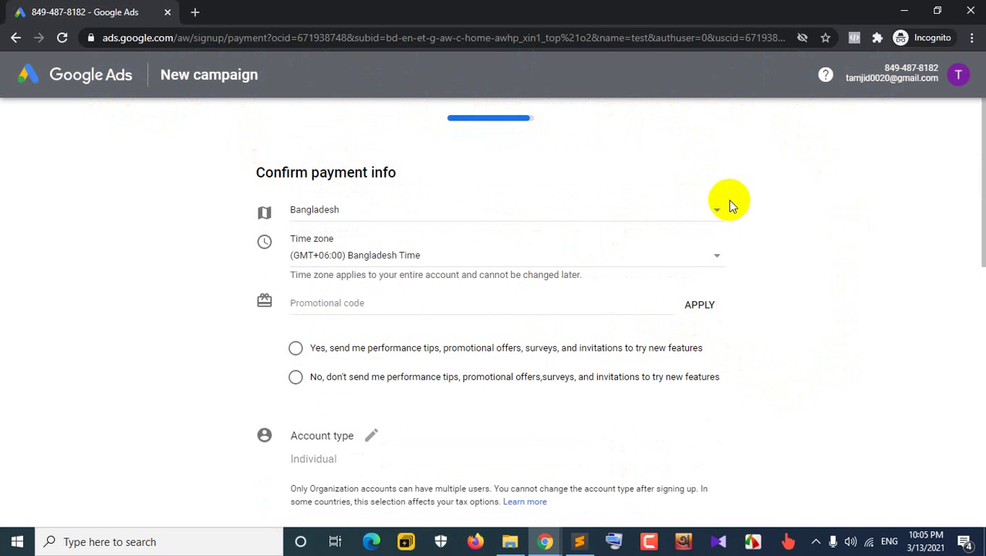
scroll(768, 239, "down", 3)
scroll(772, 245, "down", 4)
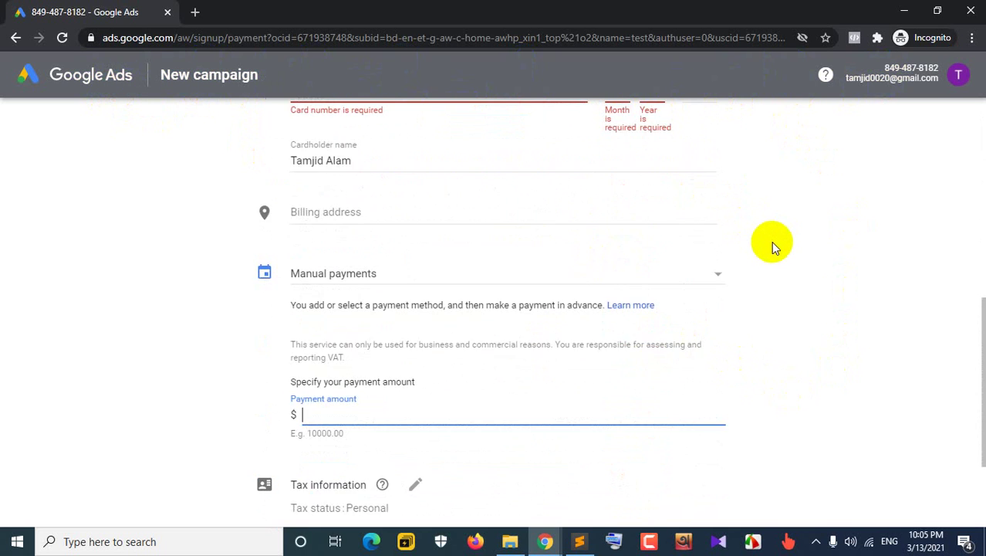
scroll(772, 246, "down", 1)
scroll(774, 246, "down", 1)
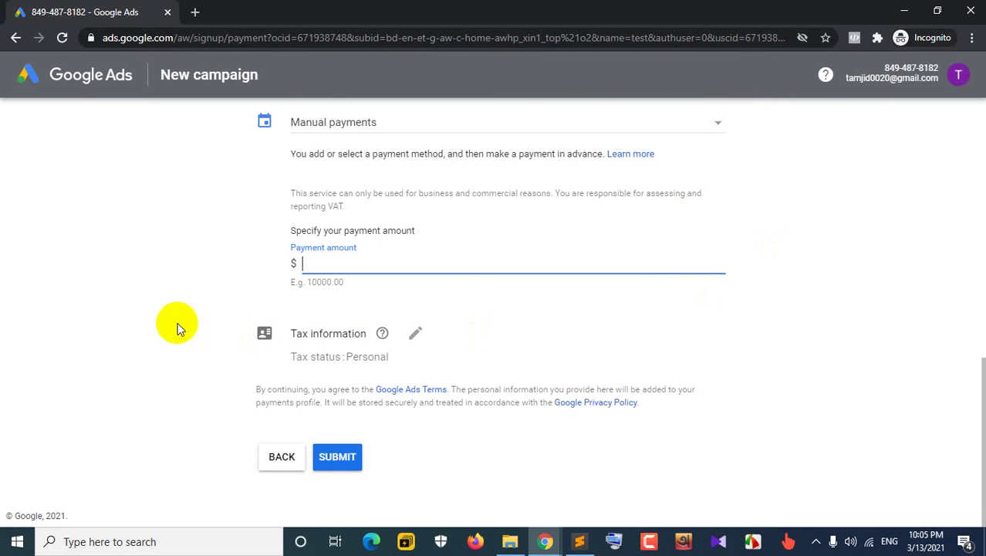
scroll(182, 319, "up", 2)
scroll(185, 316, "up", 3)
scroll(184, 317, "down", 1)
scroll(184, 316, "up", 2)
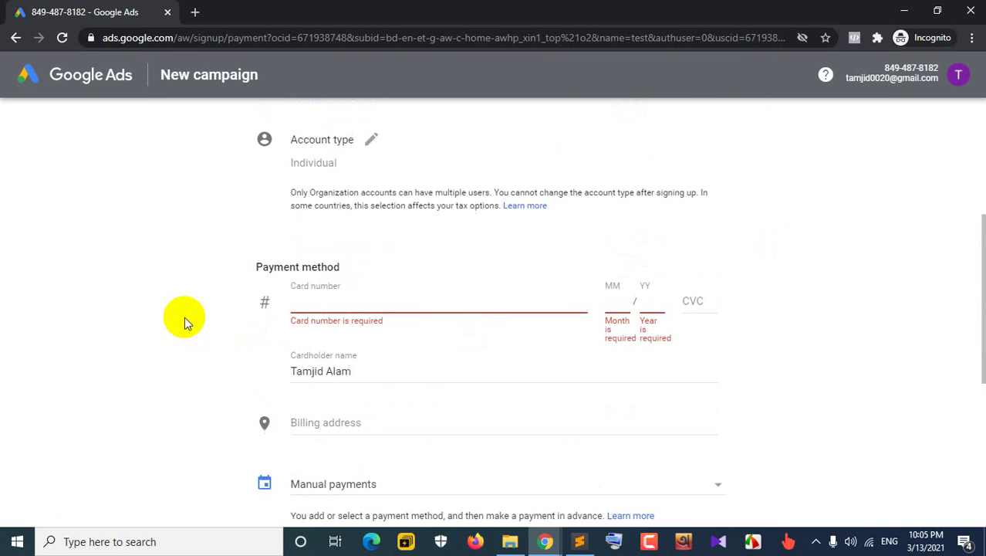
scroll(185, 317, "down", 6)
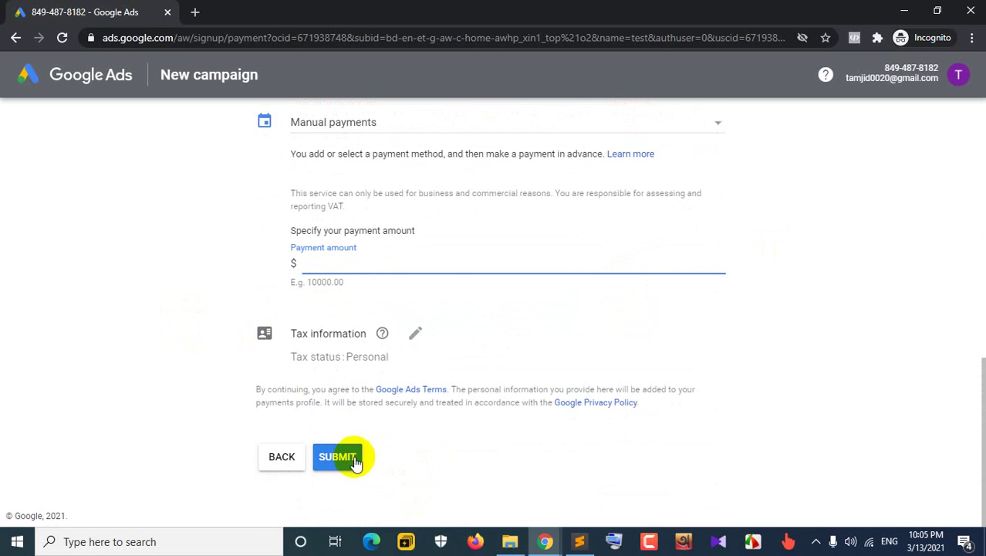
scroll(388, 94, "up", 1)
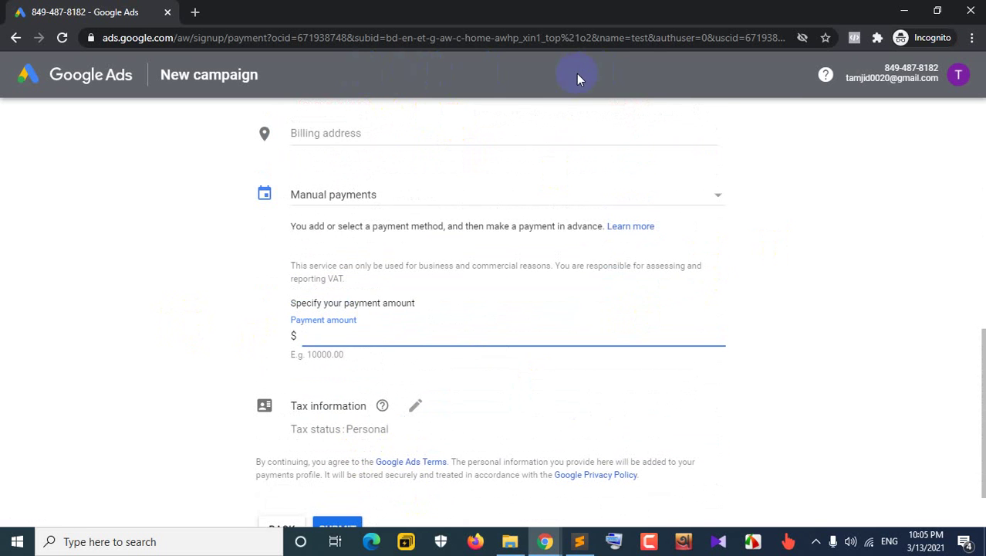